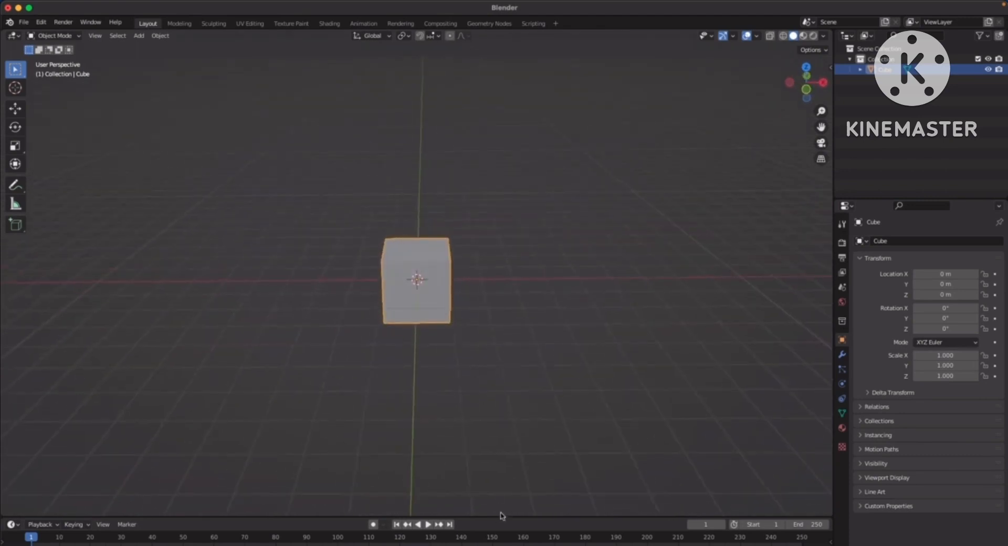
Enlarge the timeline area upward so it takes up more height below the 3D viewport.
{"action": "left_click_drag", "start_coordinate": [496, 518], "coordinate": [480, 428]}
{"action": "middle_click_drag", "start_coordinate": [494, 235], "coordinate": [508, 259]}
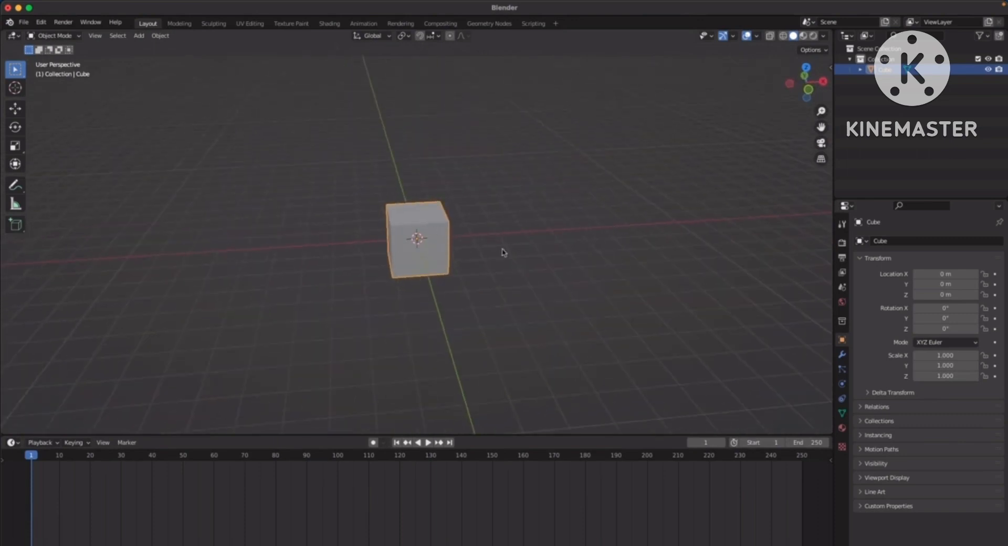
{"action": "key", "text": "g"}
{"action": "key", "text": "x"}
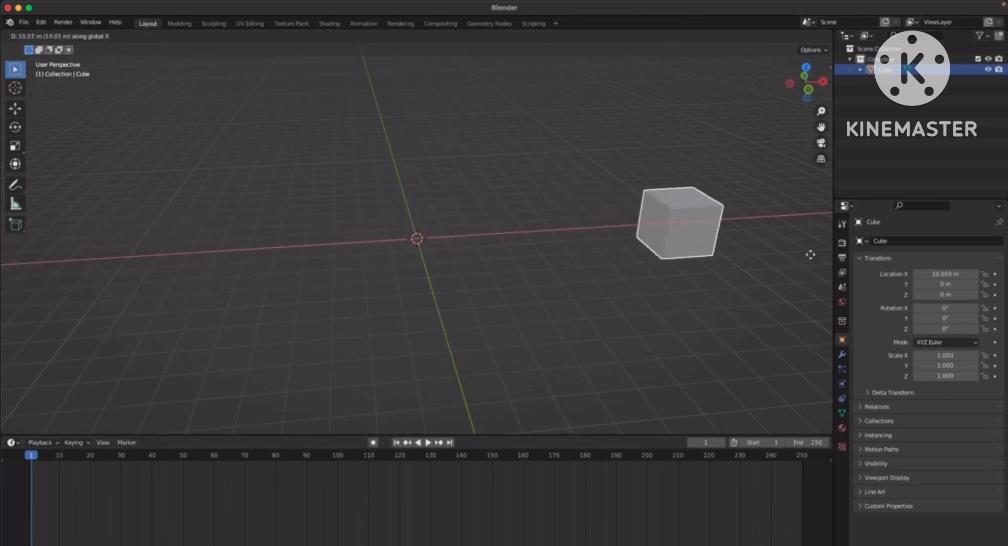
{"action": "key", "text": "Escape"}
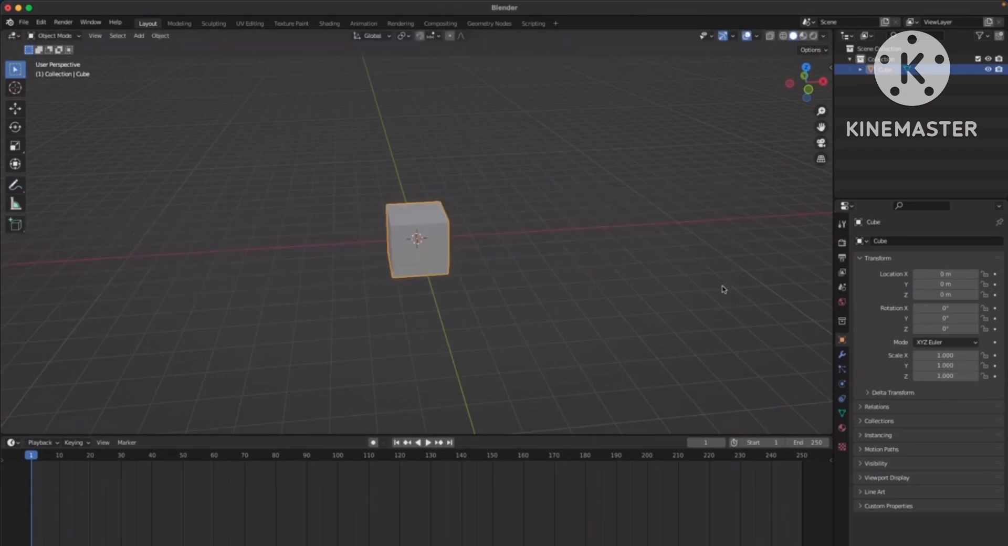
Scrub the timeline playhead to frame 53, and set the current frame back to 1.
{"action": "middle_click_drag", "start_coordinate": [520, 246], "coordinate": [525, 247]}
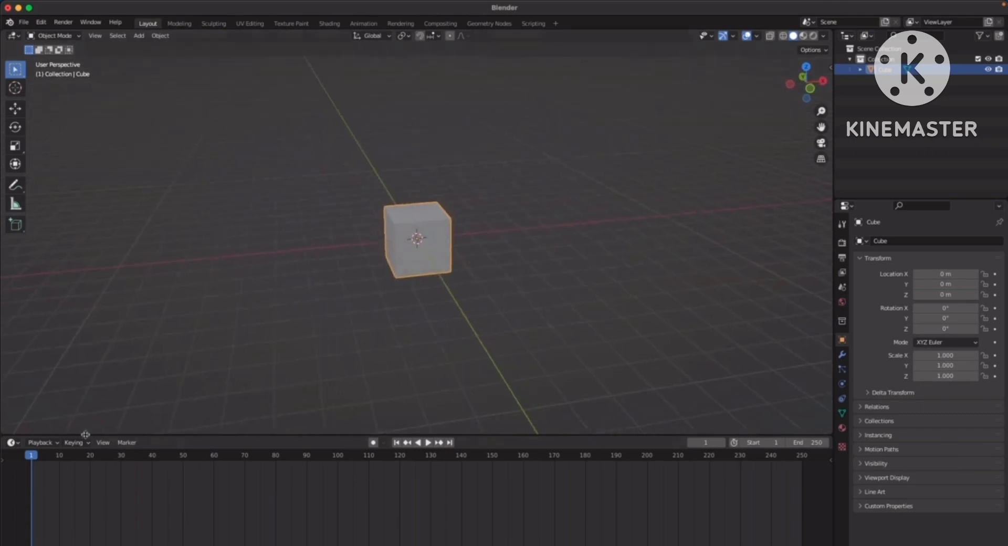
{"action": "left_click_drag", "start_coordinate": [31, 458], "coordinate": [192, 463]}
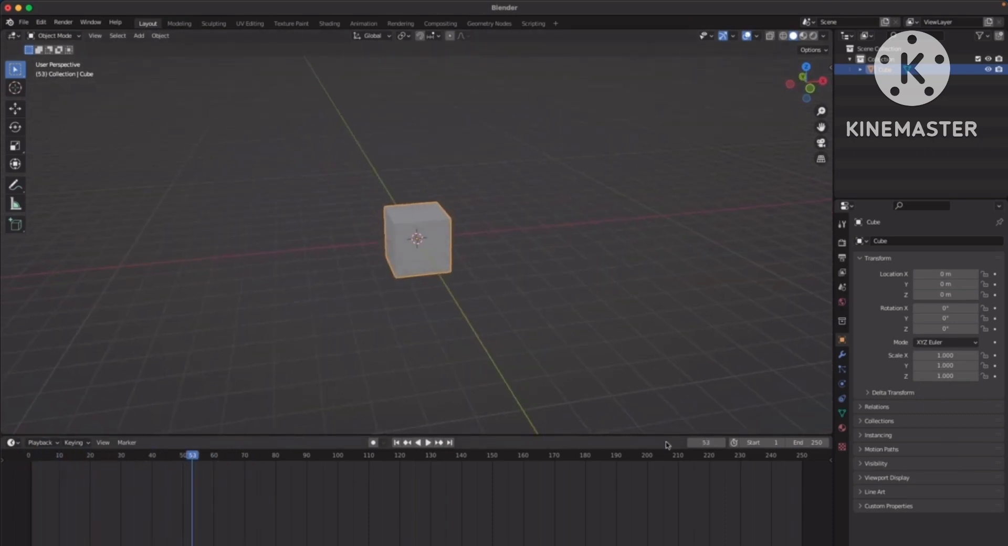
{"action": "left_click", "coordinate": [704, 444]}
{"action": "type", "text": "1"}
{"action": "key", "text": "Return"}
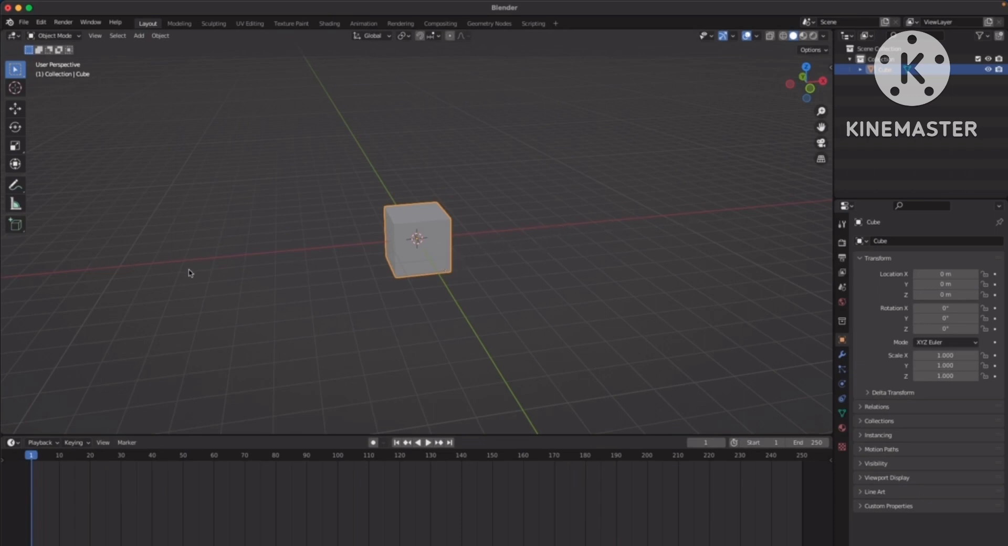
Move the cube along the global X axis to about -10.7 m.
{"action": "middle_click_drag", "start_coordinate": [145, 273], "coordinate": [130, 277]}
{"action": "mouse_move", "coordinate": [539, 249]}
{"action": "middle_mouse_down"}
{"action": "mouse_move", "coordinate": [569, 254]}
{"action": "mouse_move", "coordinate": [551, 249]}
{"action": "middle_mouse_up"}
{"action": "key", "text": "g"}
{"action": "key", "text": "x"}
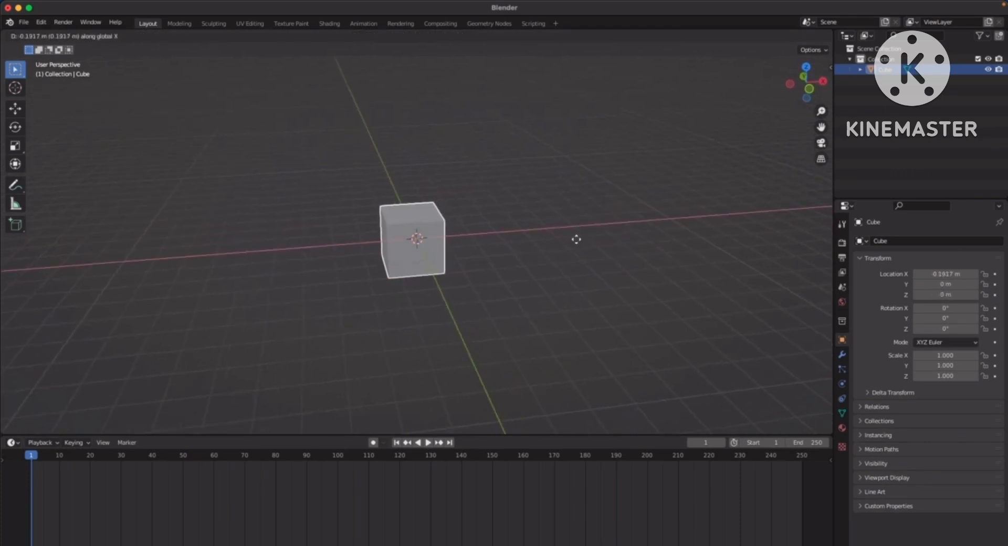
{"action": "left_click", "coordinate": [264, 266]}
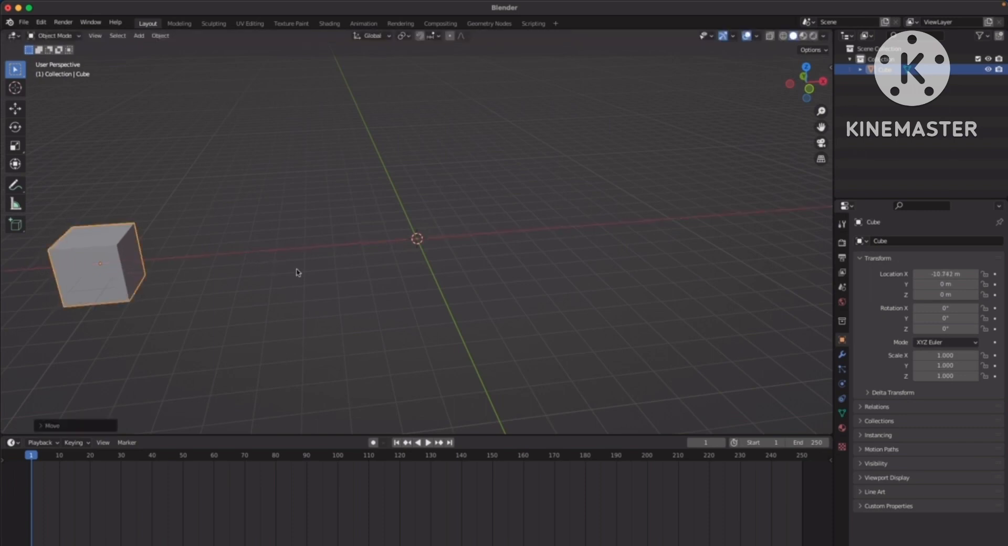
Insert a Location keyframe for the cube at frame 1.
{"action": "left_click", "coordinate": [351, 301]}
{"action": "left_click", "coordinate": [111, 276]}
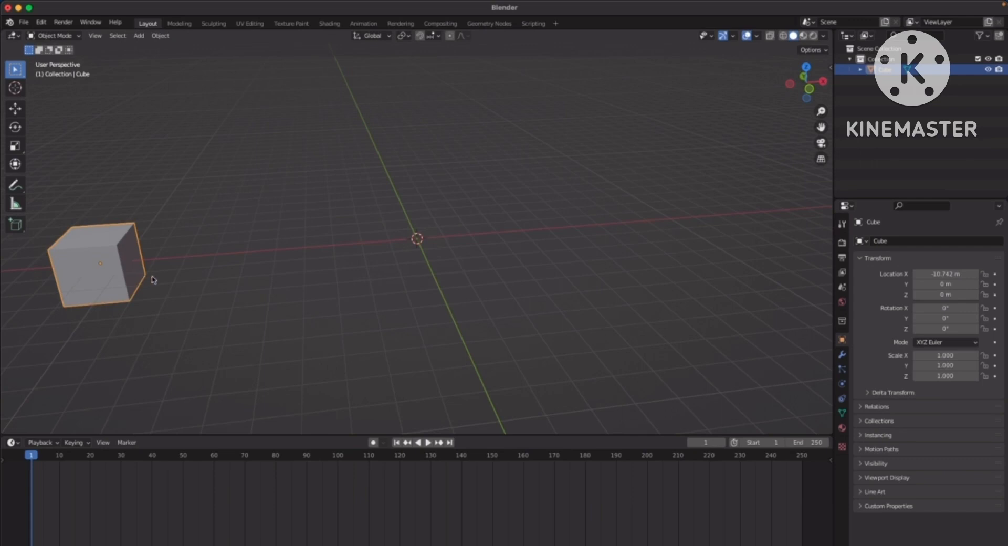
{"action": "middle_click_drag", "start_coordinate": [153, 279], "coordinate": [191, 276]}
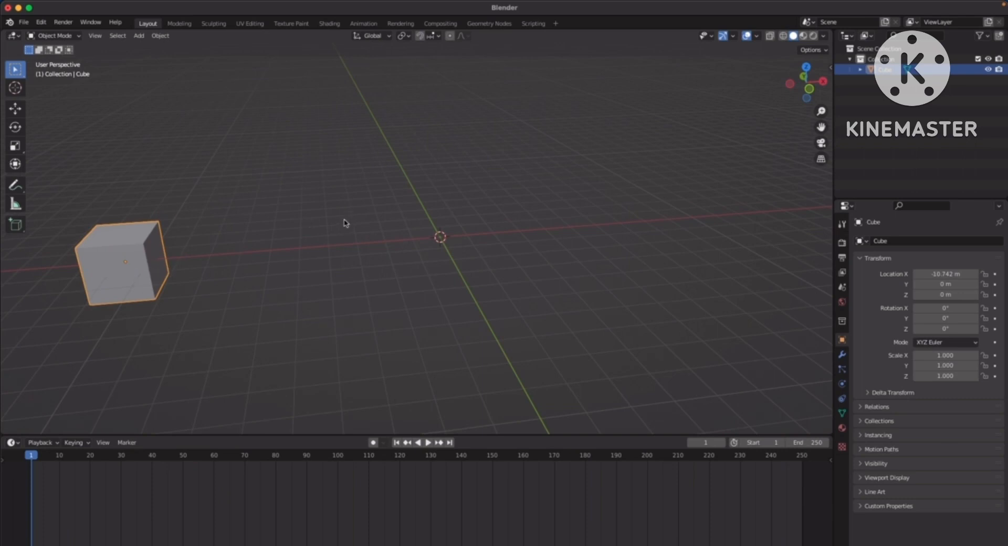
{"action": "key", "text": "i"}
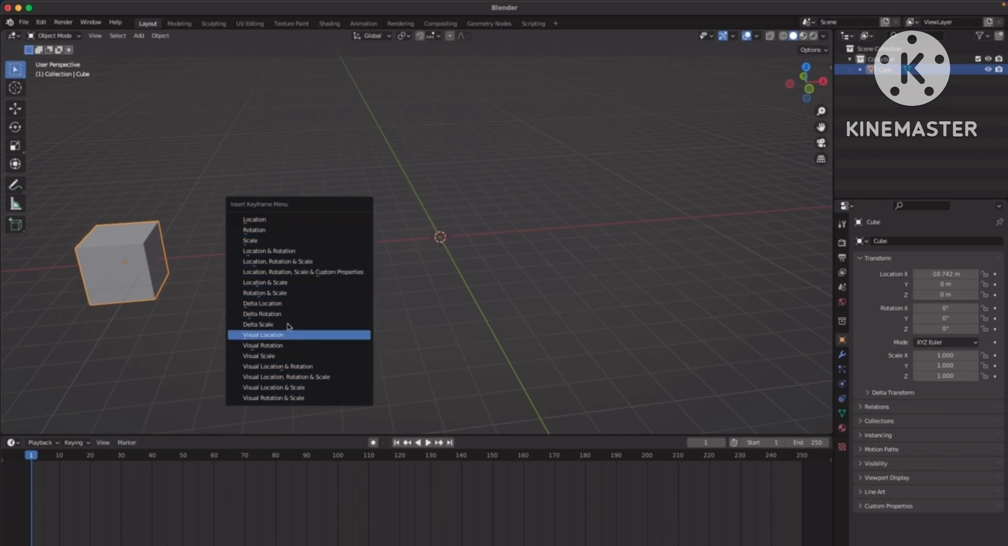
{"action": "left_click", "coordinate": [264, 222]}
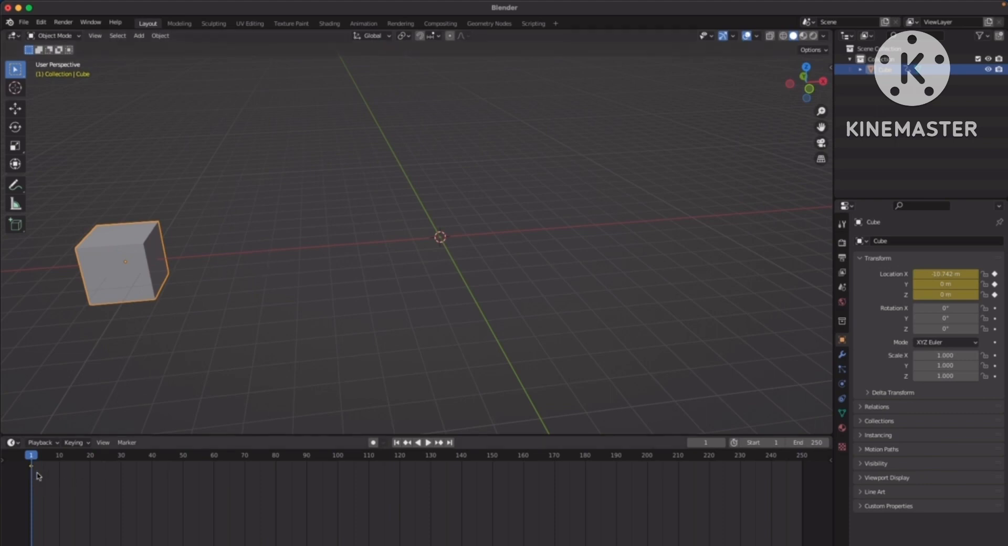
Play the timeline briefly, then place the playhead at frame 100 and stop playback.
{"action": "mouse_move", "coordinate": [32, 458]}
{"action": "left_mouse_down"}
{"action": "mouse_move", "coordinate": [62, 457]}
{"action": "mouse_move", "coordinate": [32, 469]}
{"action": "mouse_move", "coordinate": [56, 471]}
{"action": "mouse_move", "coordinate": [31, 472]}
{"action": "left_mouse_up"}
{"action": "key", "text": "space"}
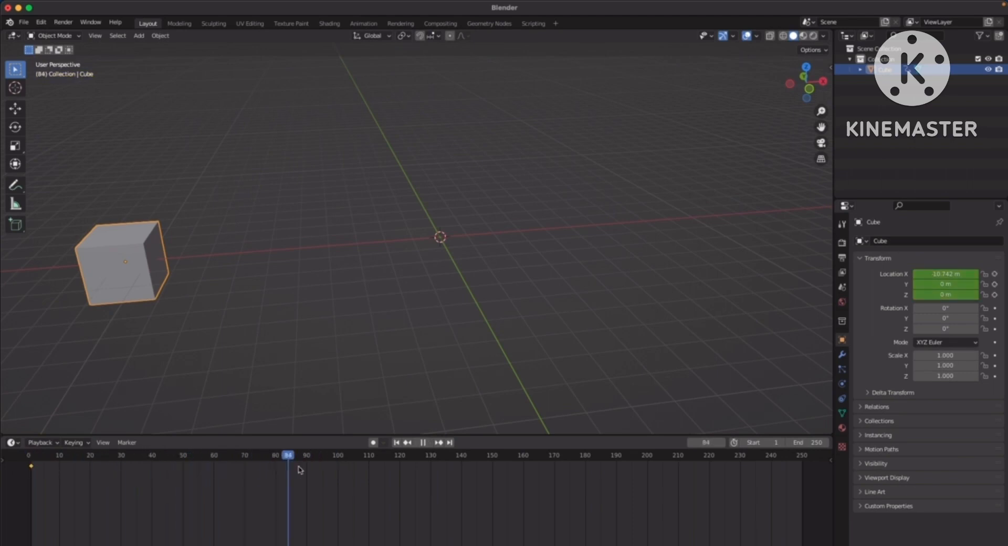
{"action": "left_click_drag", "start_coordinate": [298, 467], "coordinate": [338, 457]}
{"action": "key", "text": "space"}
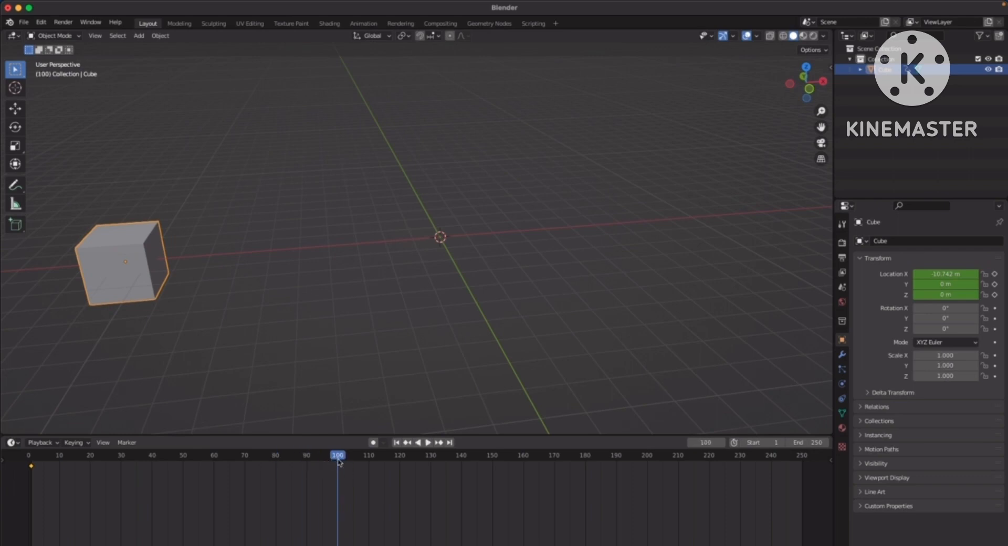
Move the cube along the global X axis to the other side of the origin, at about 12.3 m.
{"action": "left_click", "coordinate": [202, 278]}
{"action": "left_click", "coordinate": [166, 278]}
{"action": "key", "text": "g"}
{"action": "key", "text": "x"}
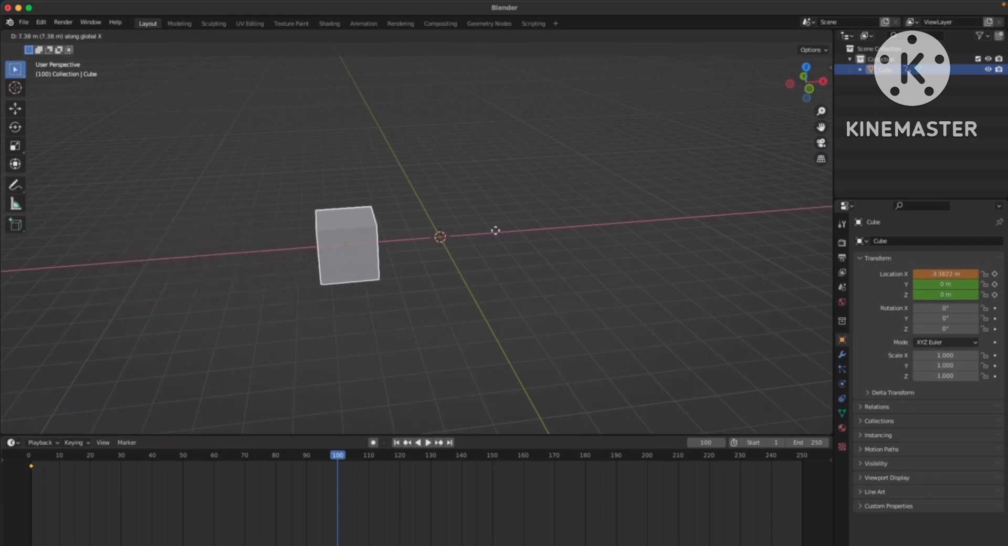
{"action": "left_click", "coordinate": [825, 210]}
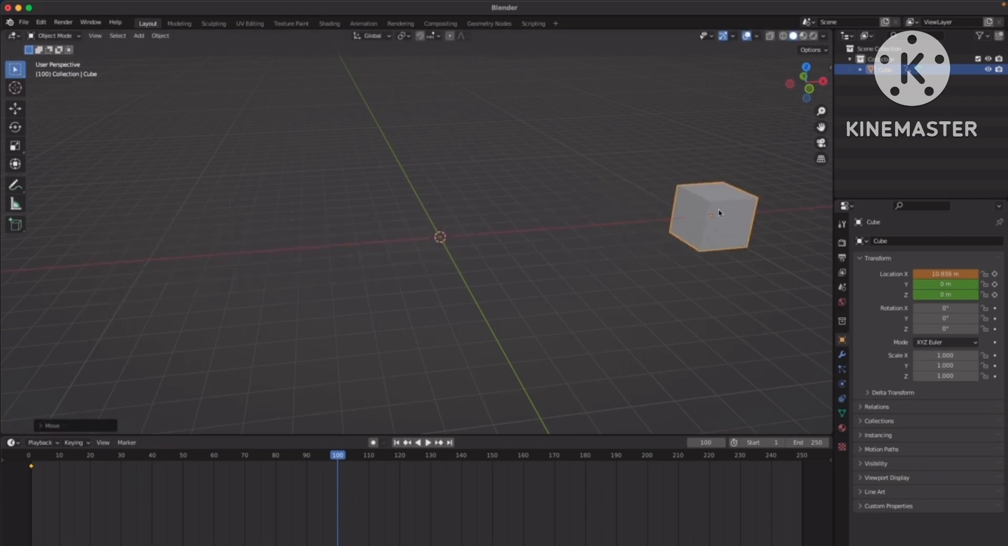
{"action": "key", "text": "g"}
{"action": "key", "text": "x"}
{"action": "left_click", "coordinate": [716, 169]}
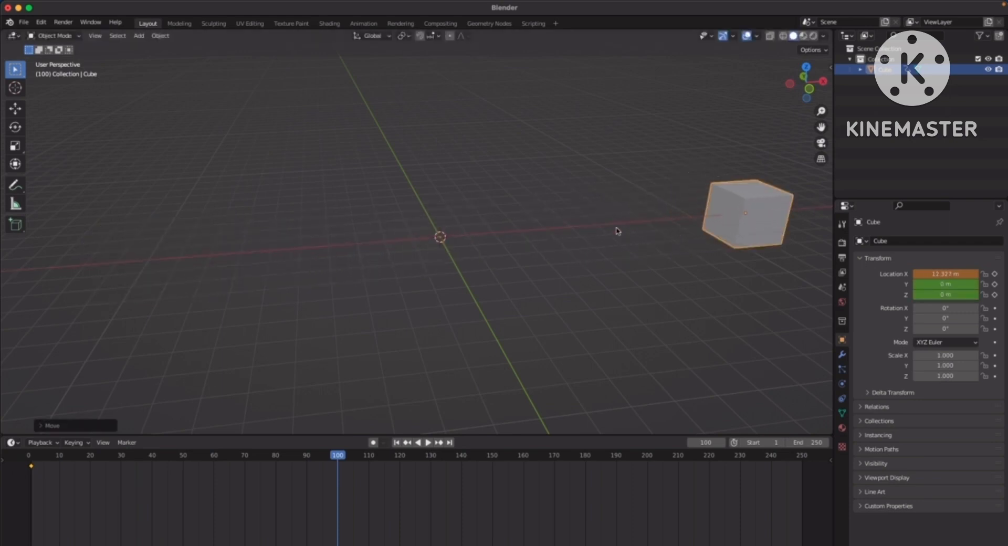
Insert a Location keyframe for the cube at frame 100.
{"action": "mouse_move", "coordinate": [569, 251]}
{"action": "middle_mouse_down"}
{"action": "mouse_move", "coordinate": [520, 233]}
{"action": "mouse_move", "coordinate": [527, 257]}
{"action": "mouse_move", "coordinate": [557, 264]}
{"action": "middle_mouse_up"}
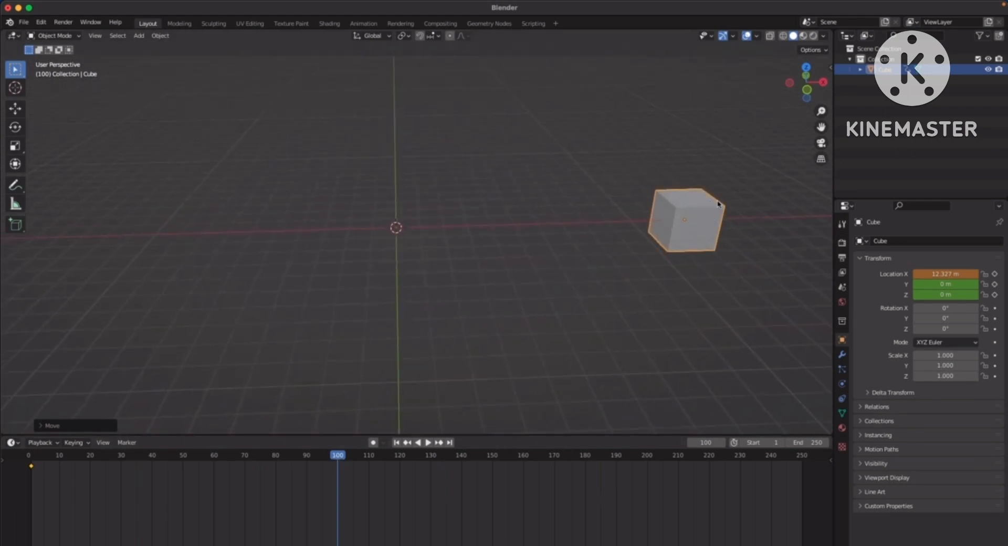
{"action": "key", "text": "i"}
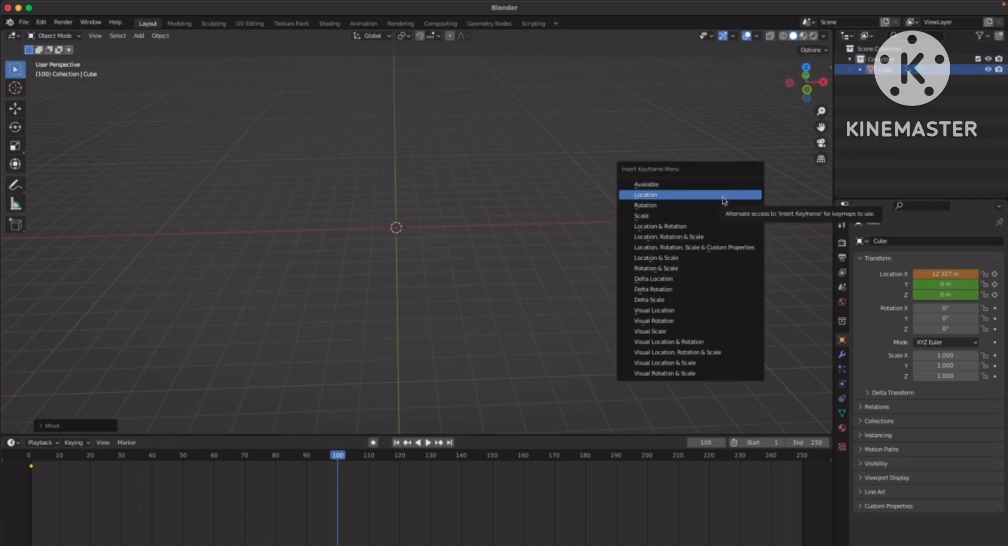
{"action": "left_click", "coordinate": [654, 197]}
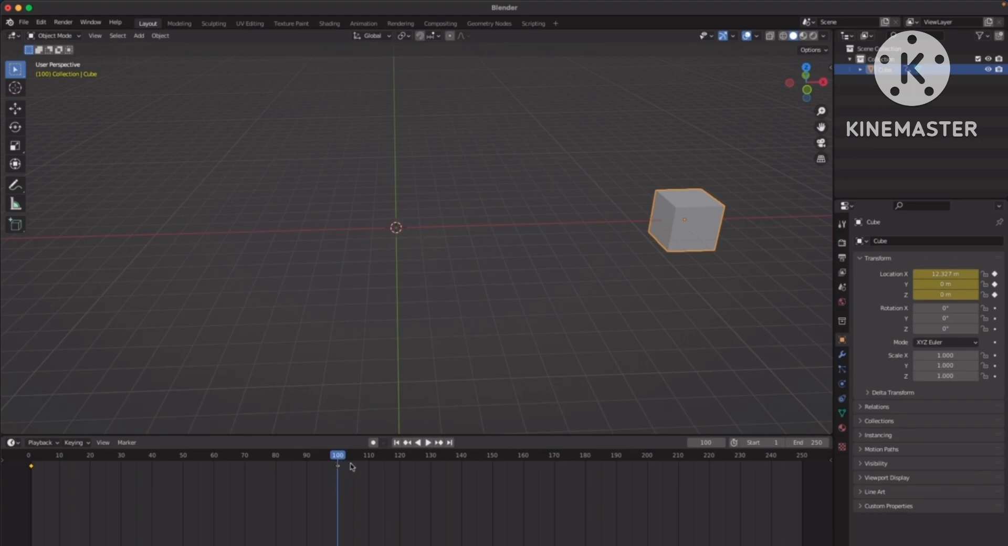
Scrub between the two keyframes and play the animation twice from frame 1 to check the cube's movement.
{"action": "left_click_drag", "start_coordinate": [338, 459], "coordinate": [149, 459]}
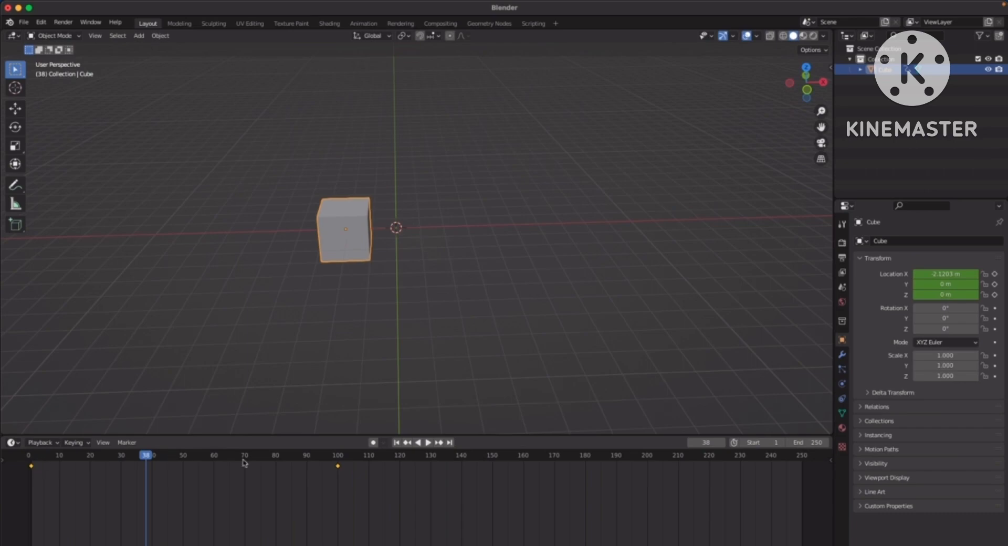
{"action": "left_click_drag", "start_coordinate": [139, 455], "coordinate": [189, 461]}
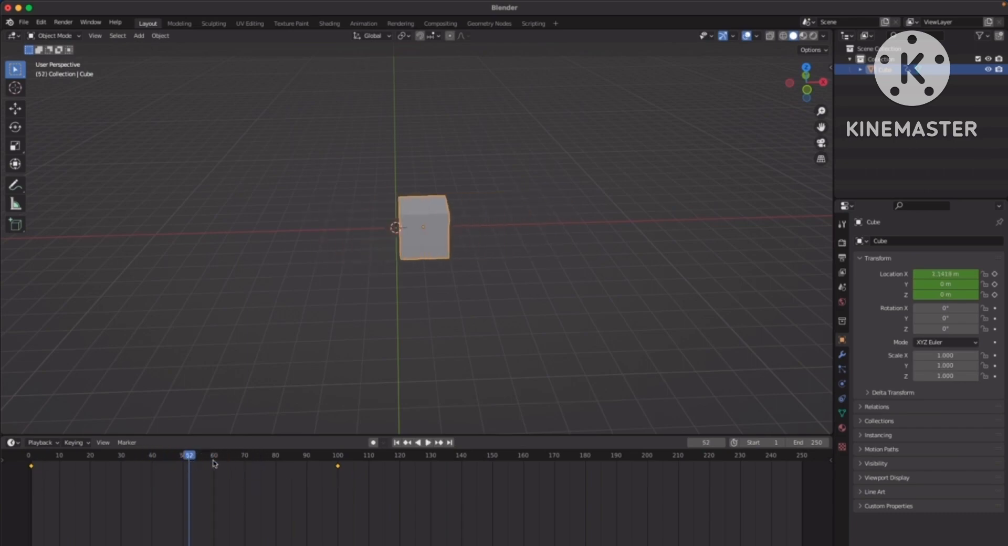
{"action": "left_click", "coordinate": [396, 442]}
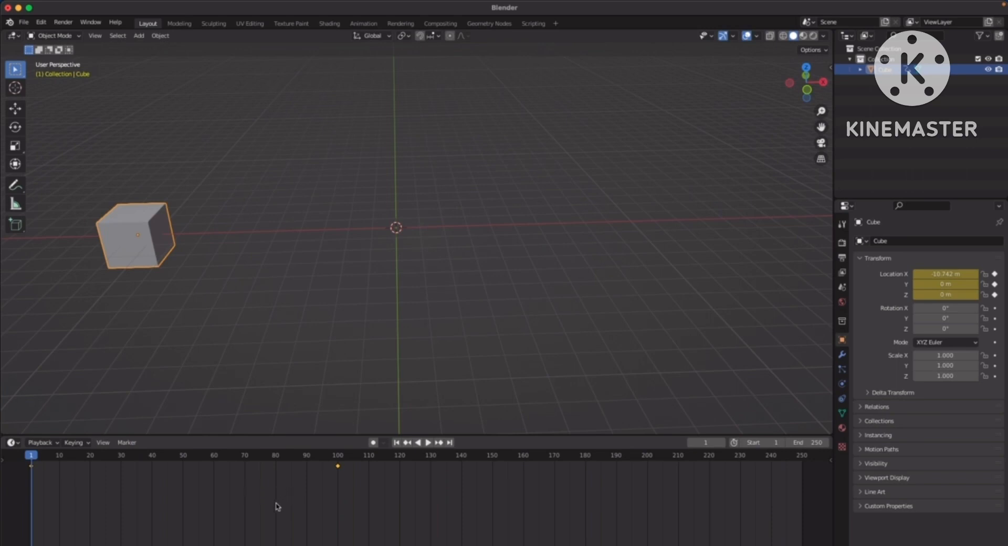
{"action": "key", "text": "space"}
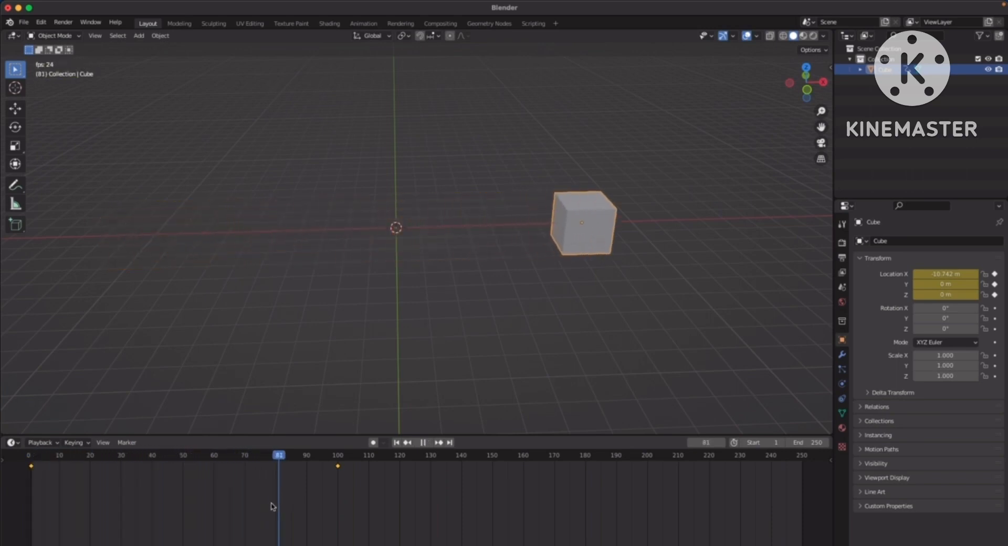
{"action": "key", "text": "space"}
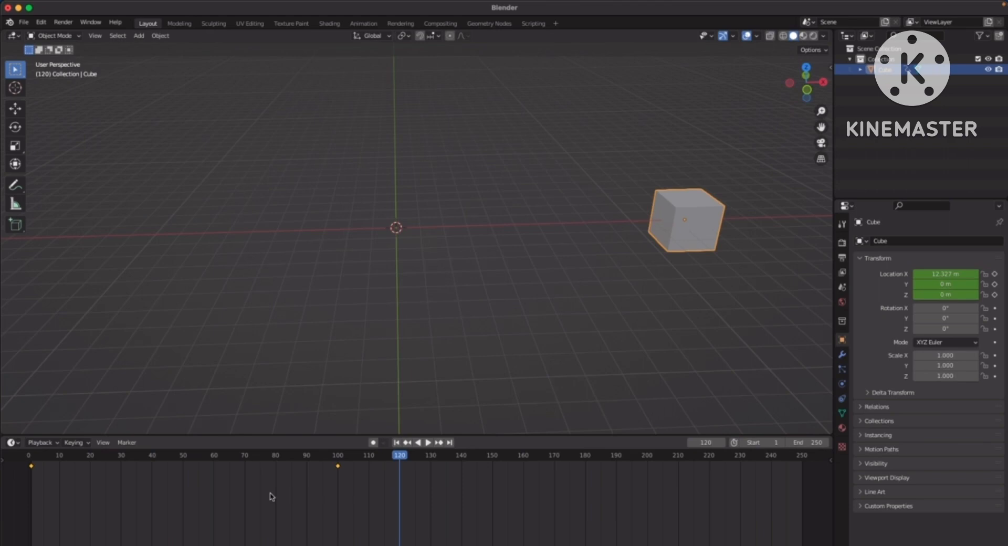
{"action": "key", "text": "shift+Left"}
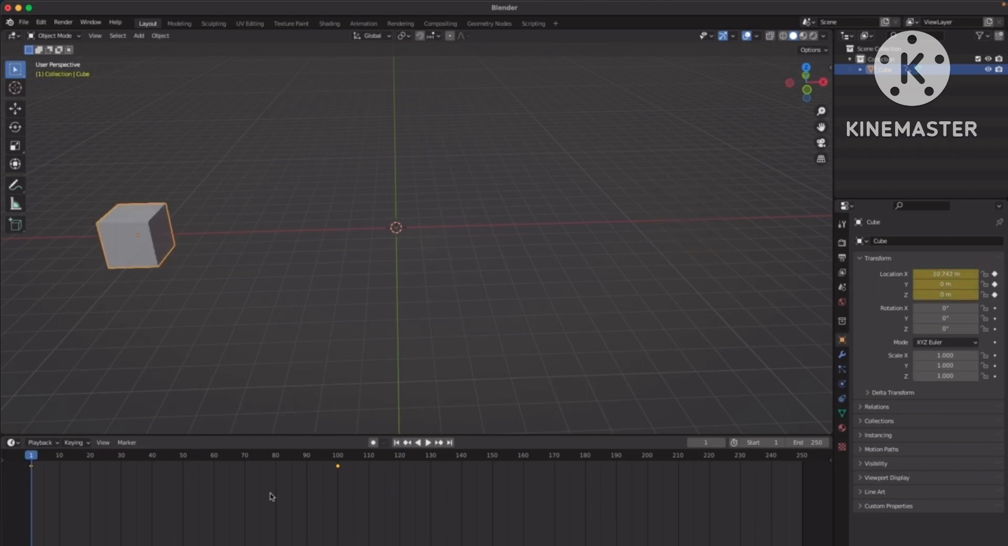
{"action": "key", "text": "space"}
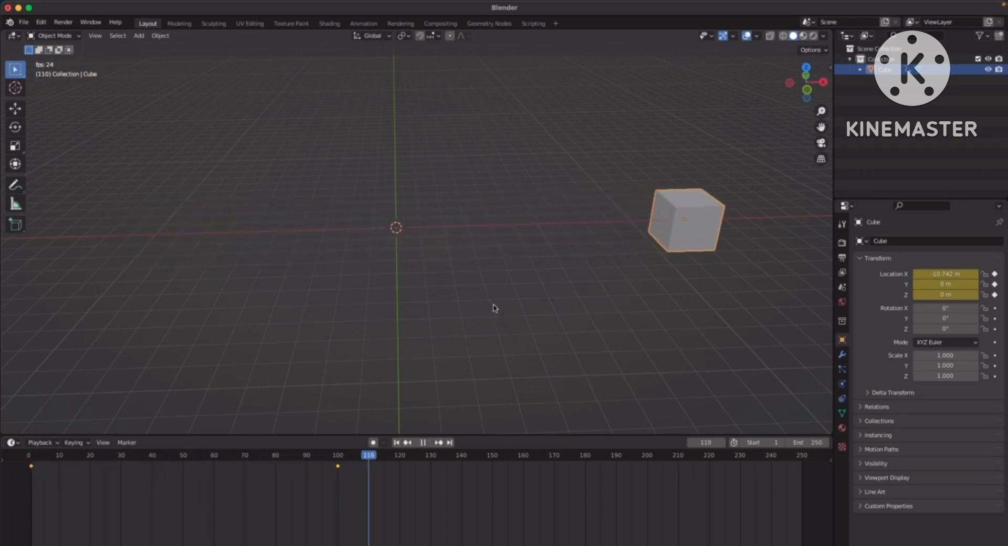
{"action": "key", "text": "space"}
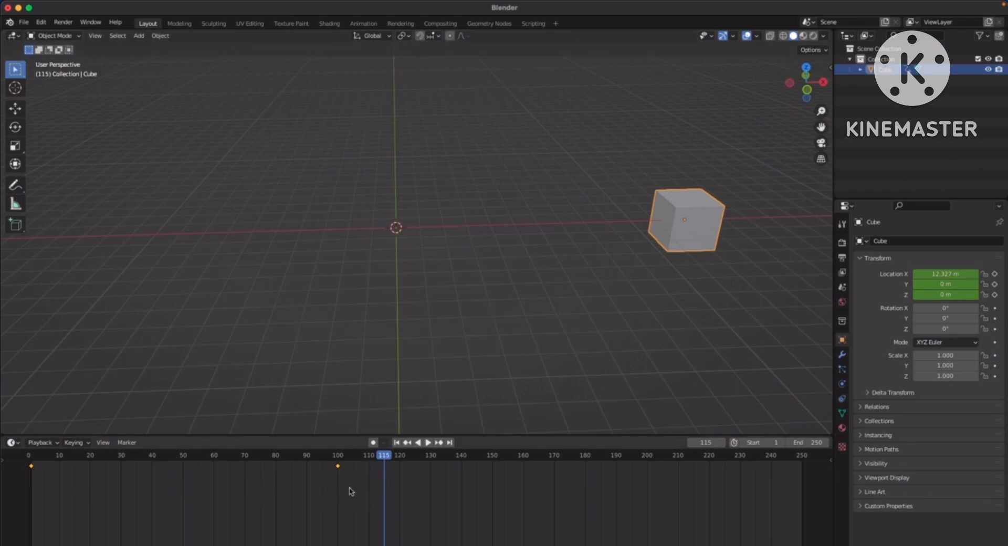
Move the cube's second keyframe from frame 100 to frame 200 in the timeline.
{"action": "left_click_drag", "start_coordinate": [354, 486], "coordinate": [321, 458]}
{"action": "key", "text": "g"}
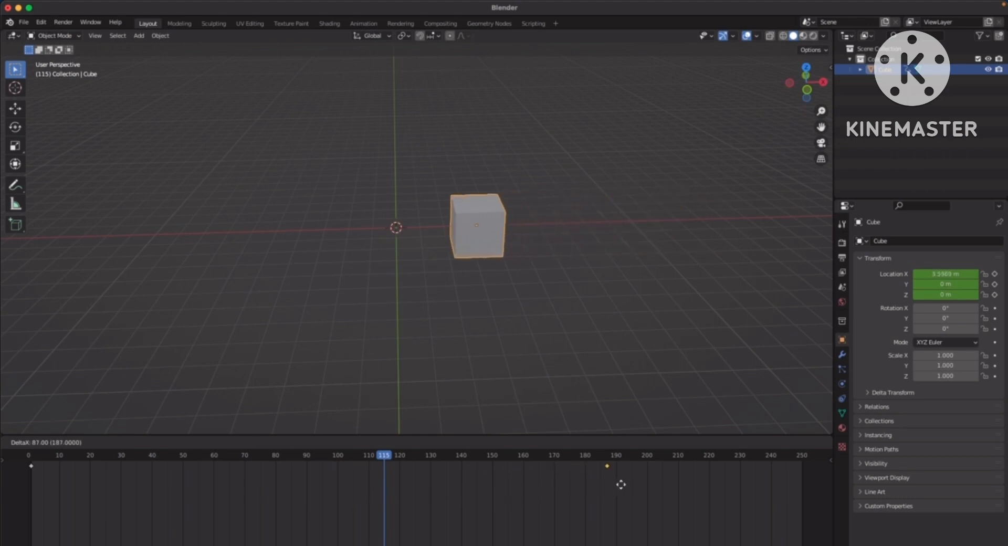
{"action": "left_click", "coordinate": [653, 488]}
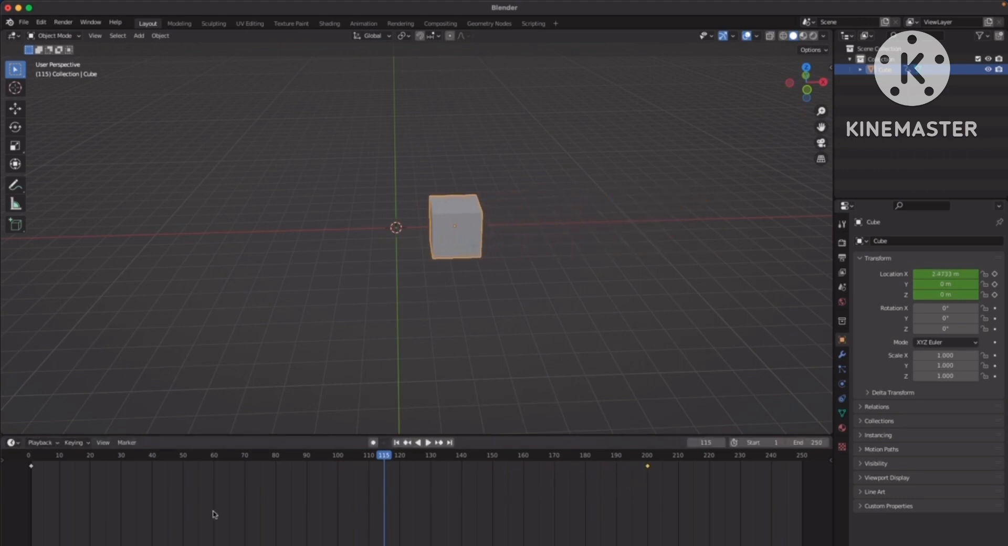
Play the animation from frame 1 past the keyframe at frame 200 to check the new timing.
{"action": "key", "text": "shift+Left"}
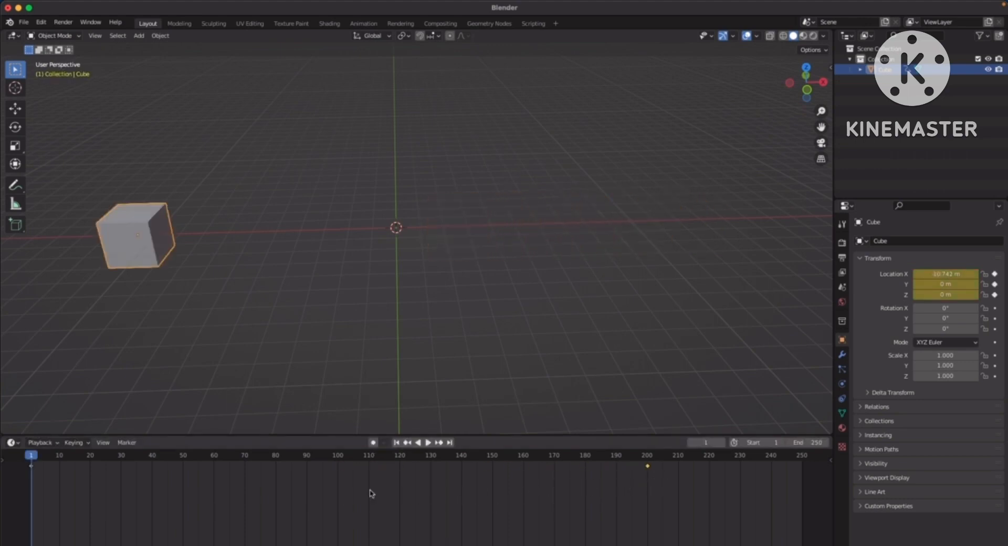
{"action": "key", "text": "space"}
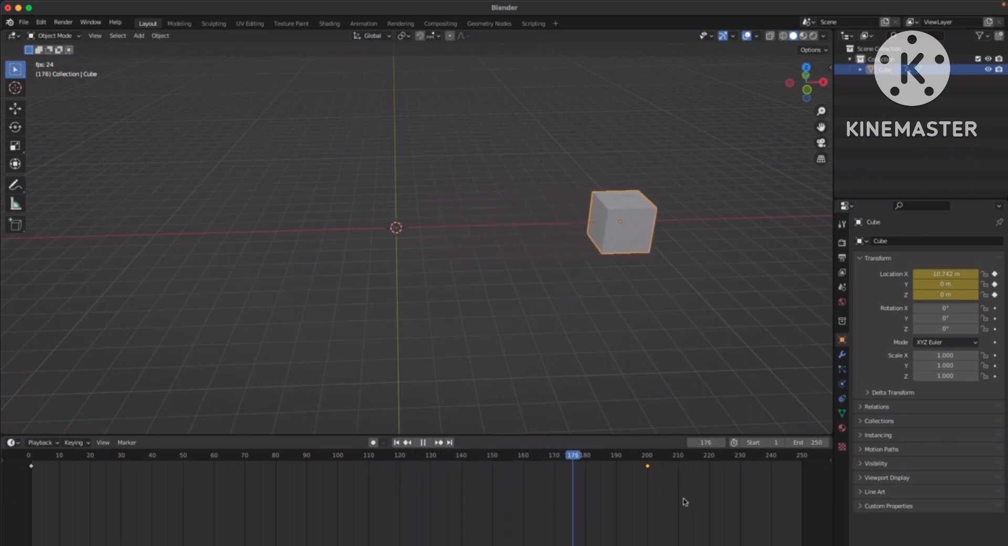
{"action": "key", "text": "space"}
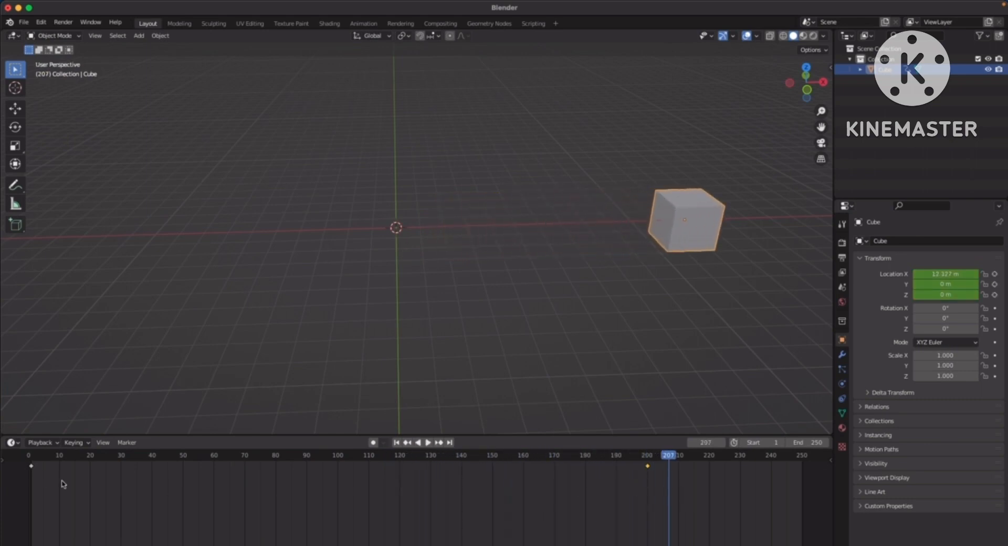
Move the cube's first keyframe from frame 1 to frame 50, and return the playhead to frame 1.
{"action": "left_click_drag", "start_coordinate": [52, 484], "coordinate": [19, 458]}
{"action": "key", "text": "g"}
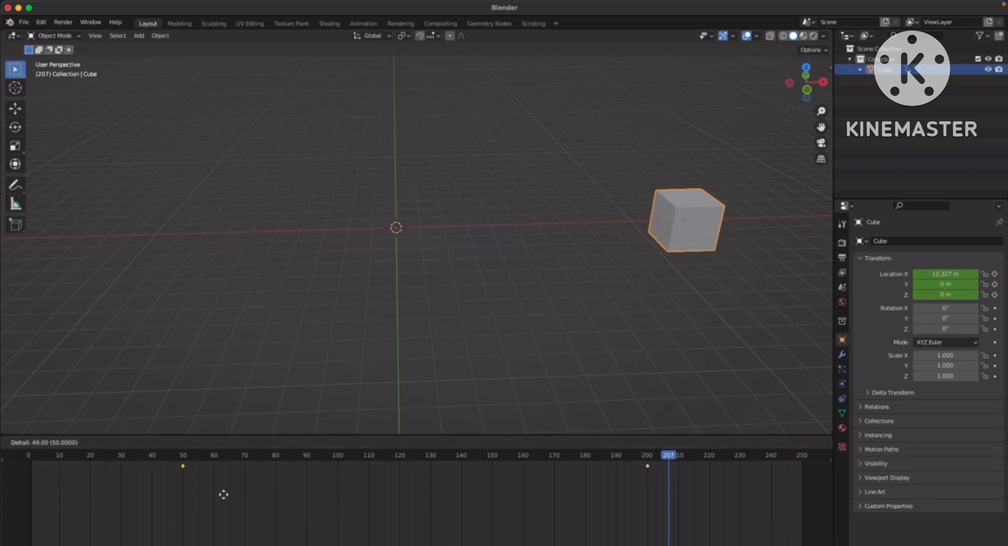
{"action": "left_click", "coordinate": [223, 494]}
{"action": "key", "text": "shift+Left"}
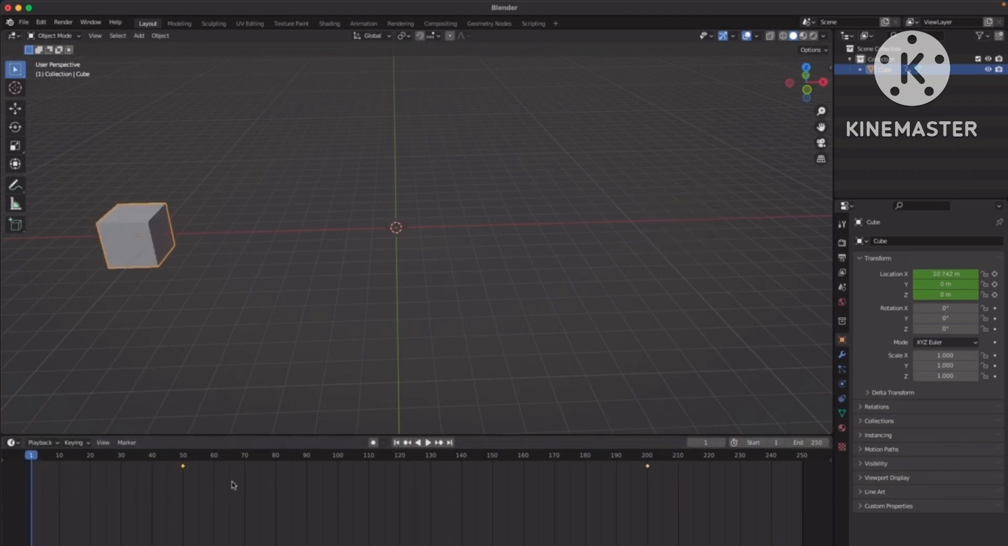
Play the animation from frame 1 past the keyframe at frame 200 to check the delayed start, and return to frame 1.
{"action": "key", "text": "space"}
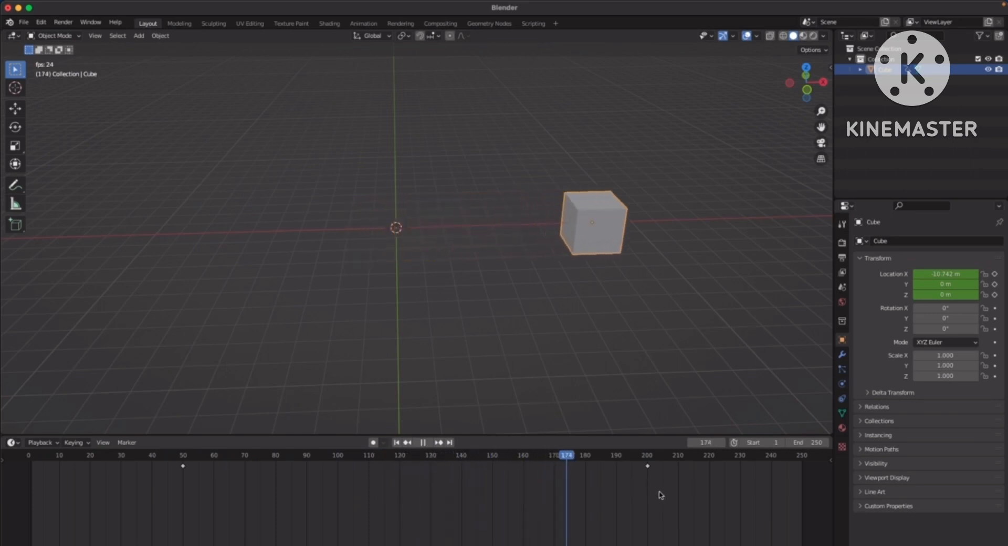
{"action": "key", "text": "space"}
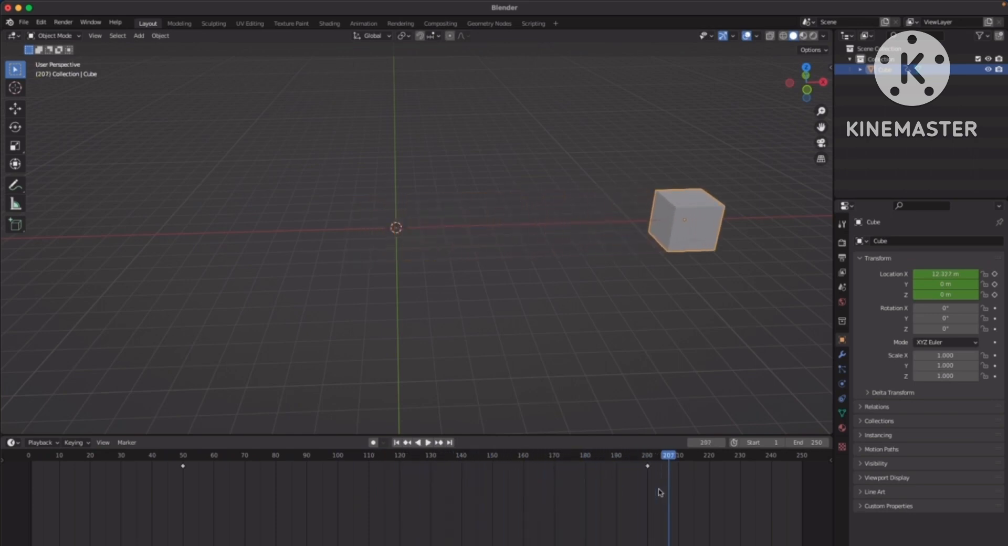
{"action": "key", "text": "shift+Left"}
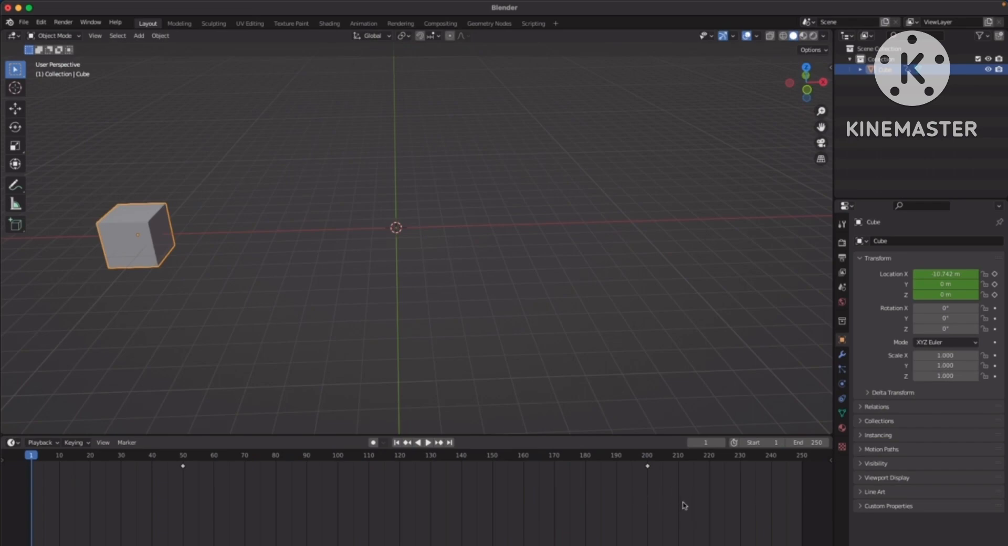
Delete both of the cube's Location keyframes from the timeline, and play and scrub the timeline to check the result.
{"action": "left_click_drag", "start_coordinate": [687, 506], "coordinate": [356, 475]}
{"action": "left_click_drag", "start_coordinate": [168, 461], "coordinate": [168, 461]}
{"action": "key", "text": "x"}
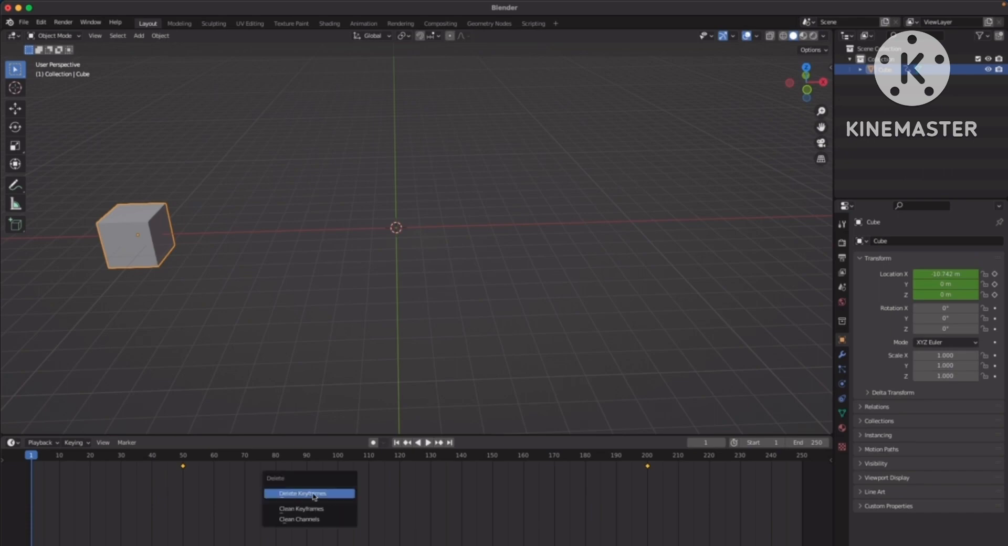
{"action": "left_click", "coordinate": [314, 495]}
{"action": "key", "text": "space"}
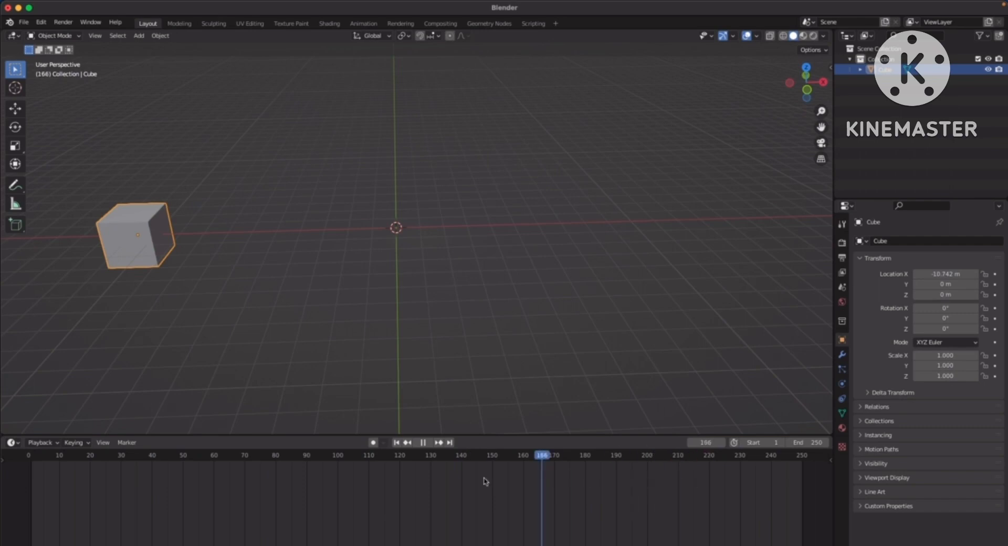
{"action": "left_click_drag", "start_coordinate": [685, 497], "coordinate": [189, 505]}
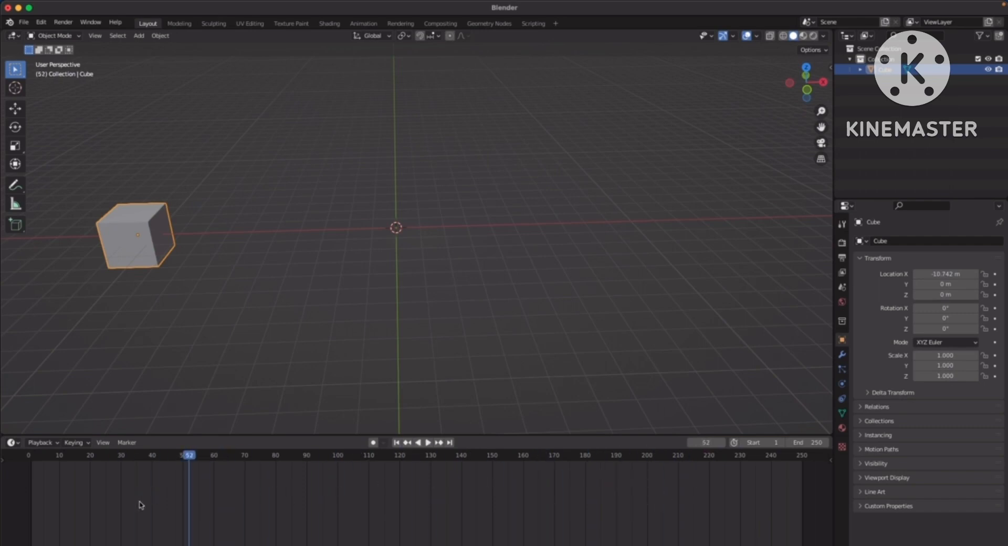
Return the playhead to frame 1 and snap the selected cube to the 3D cursor.
{"action": "key", "text": "shift+Left"}
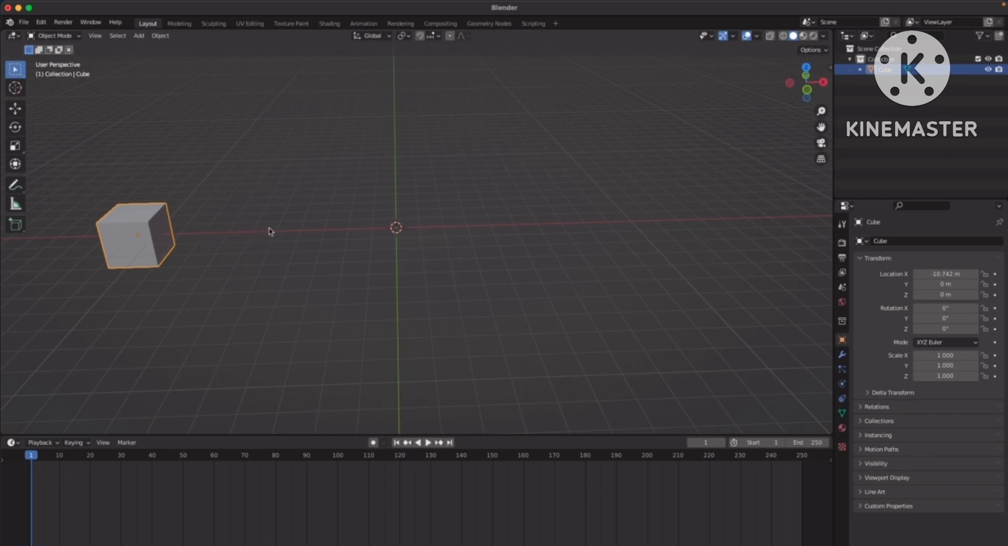
{"action": "key", "text": "shift+s"}
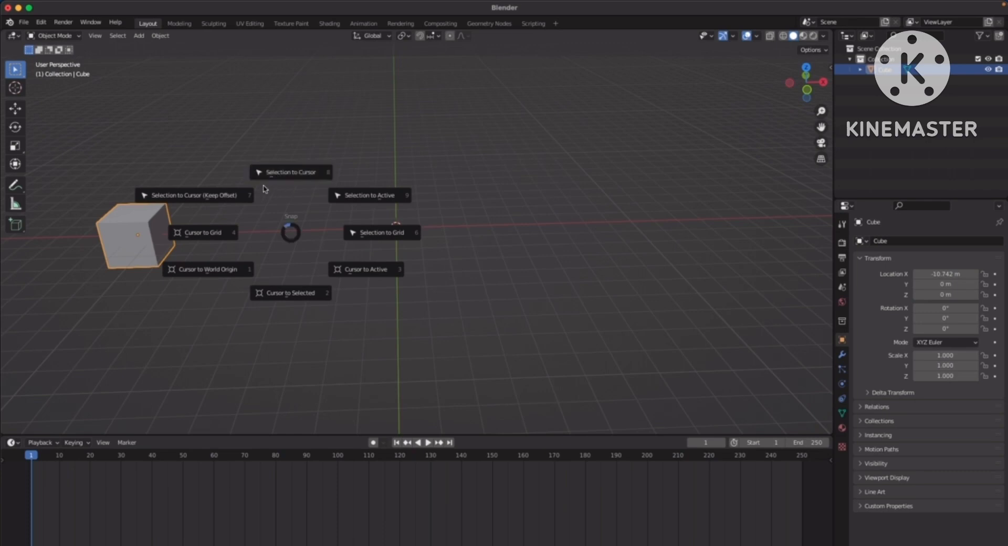
{"action": "left_click", "coordinate": [289, 173]}
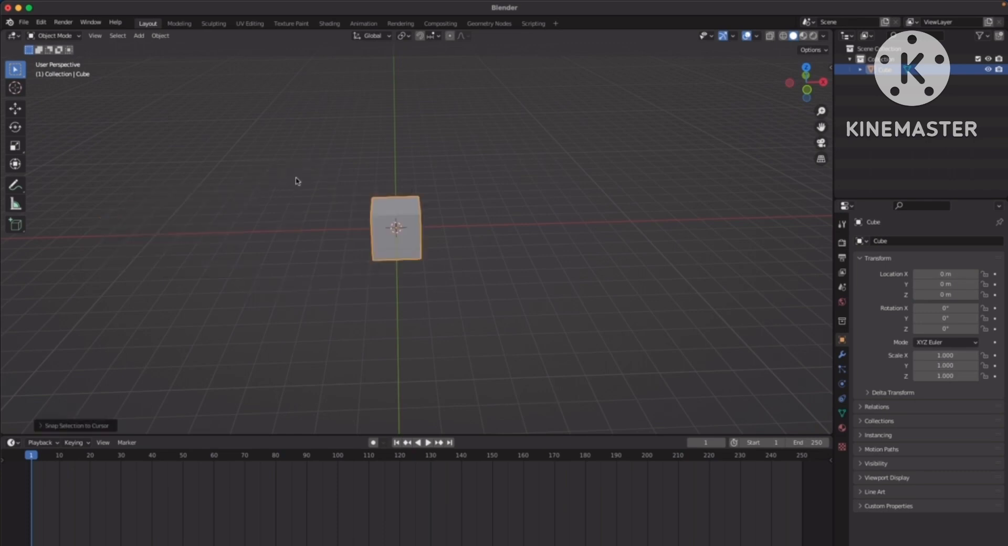
Insert a Rotation keyframe for the cube at frame 1.
{"action": "middle_click_drag", "start_coordinate": [420, 234], "coordinate": [357, 227]}
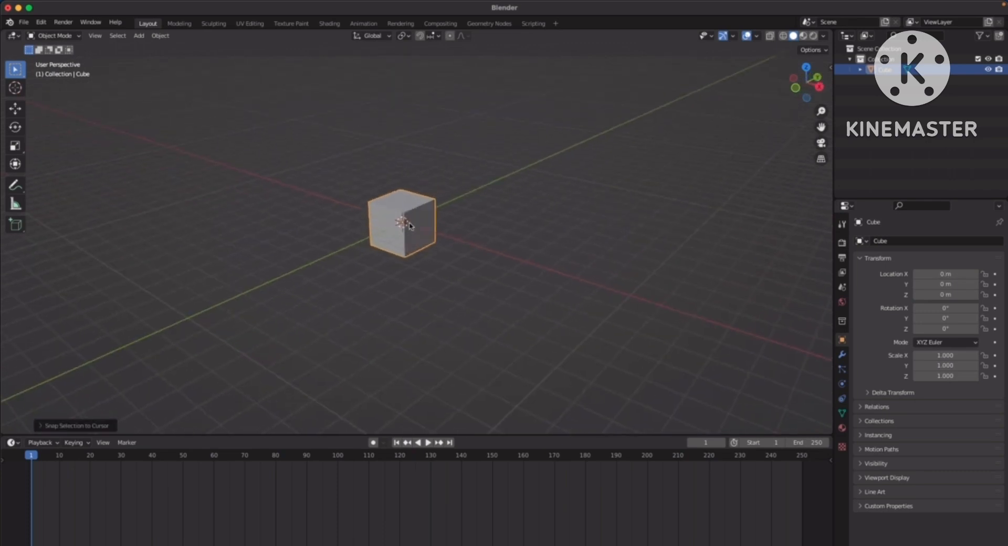
{"action": "scroll", "coordinate": [408, 220], "scroll_direction": "up", "scroll_amount": 4}
{"action": "scroll", "coordinate": [462, 151], "scroll_direction": "up", "scroll_amount": 2}
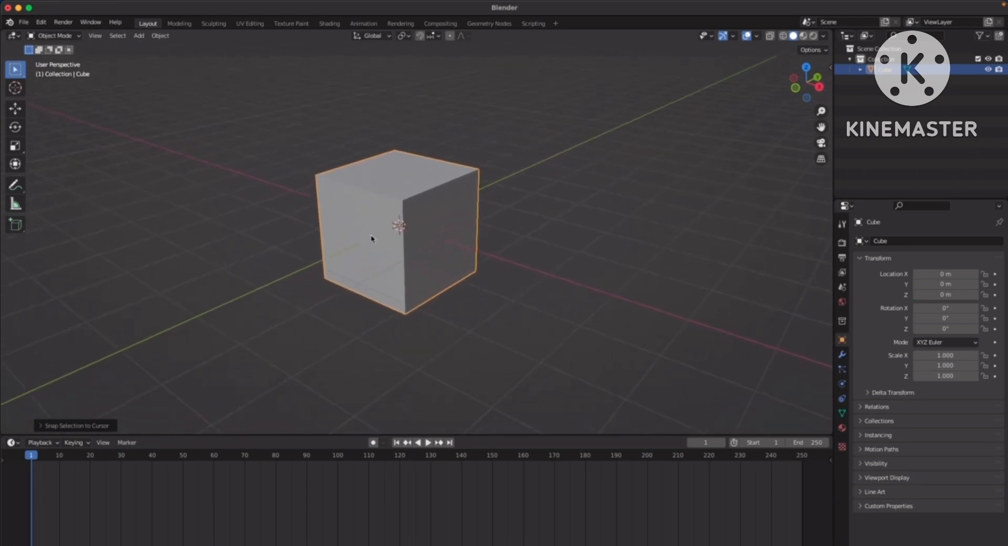
{"action": "middle_click_drag", "start_coordinate": [496, 237], "coordinate": [486, 265]}
{"action": "scroll", "coordinate": [511, 257], "scroll_direction": "down", "scroll_amount": 2}
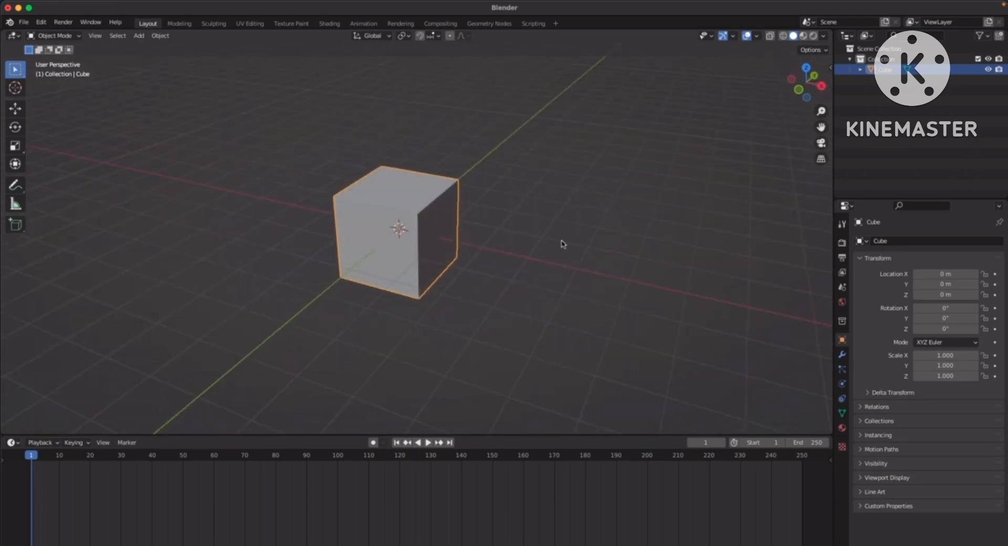
{"action": "middle_click_drag", "start_coordinate": [563, 243], "coordinate": [603, 246]}
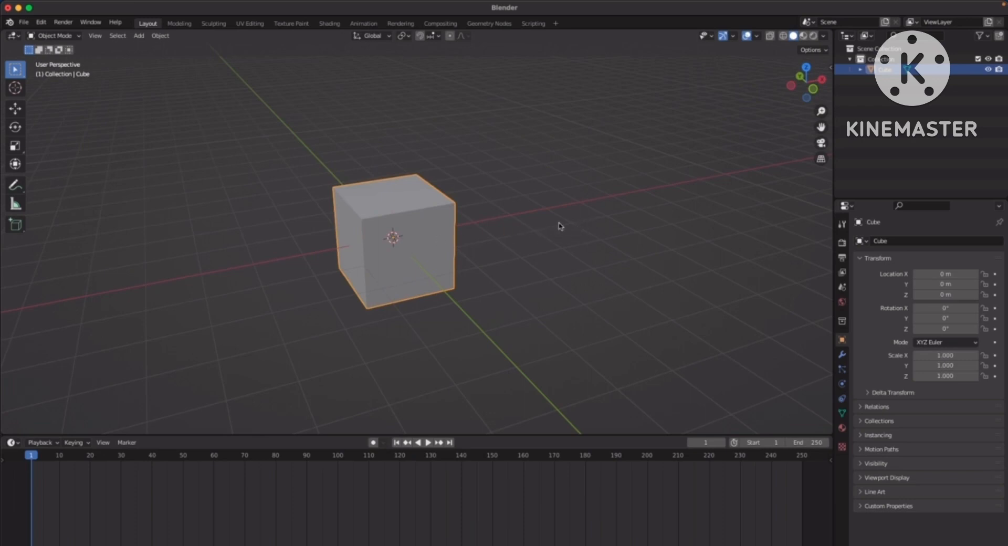
{"action": "key", "text": "i"}
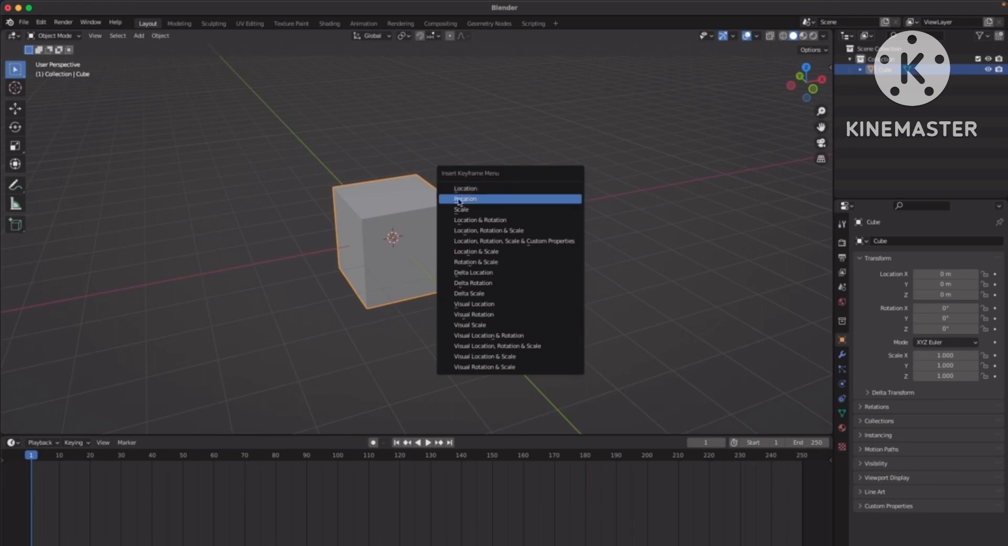
{"action": "left_click", "coordinate": [478, 201]}
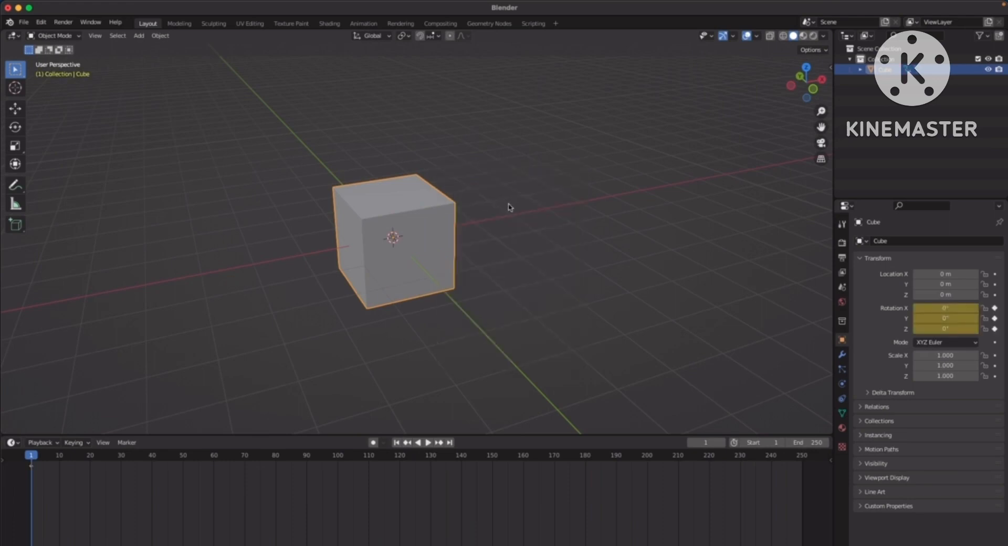
At frame 100, rotate the cube to X 540°, Y 180° and Z -180°, and insert a Rotation keyframe.
{"action": "key", "text": "space"}
{"action": "left_click_drag", "start_coordinate": [74, 464], "coordinate": [338, 465]}
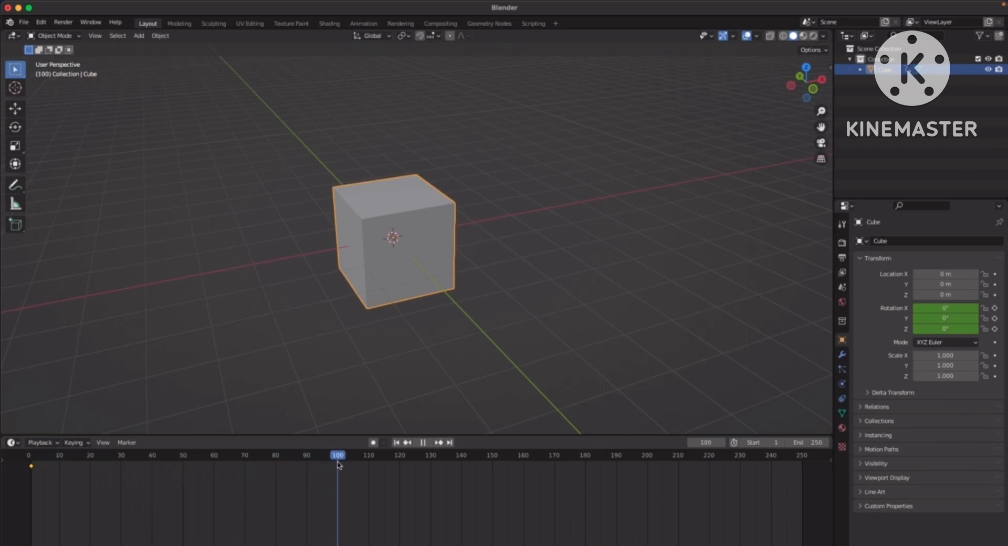
{"action": "key", "text": "space"}
{"action": "scroll", "coordinate": [509, 243], "scroll_direction": "down", "scroll_amount": 2}
{"action": "middle_click_drag", "start_coordinate": [509, 244], "coordinate": [521, 242]}
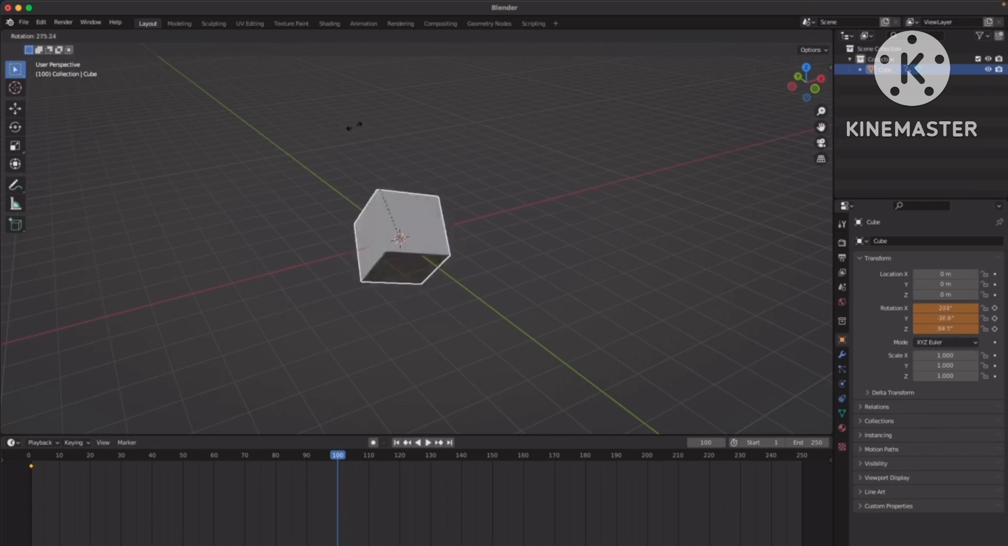
{"action": "left_click", "coordinate": [538, 167]}
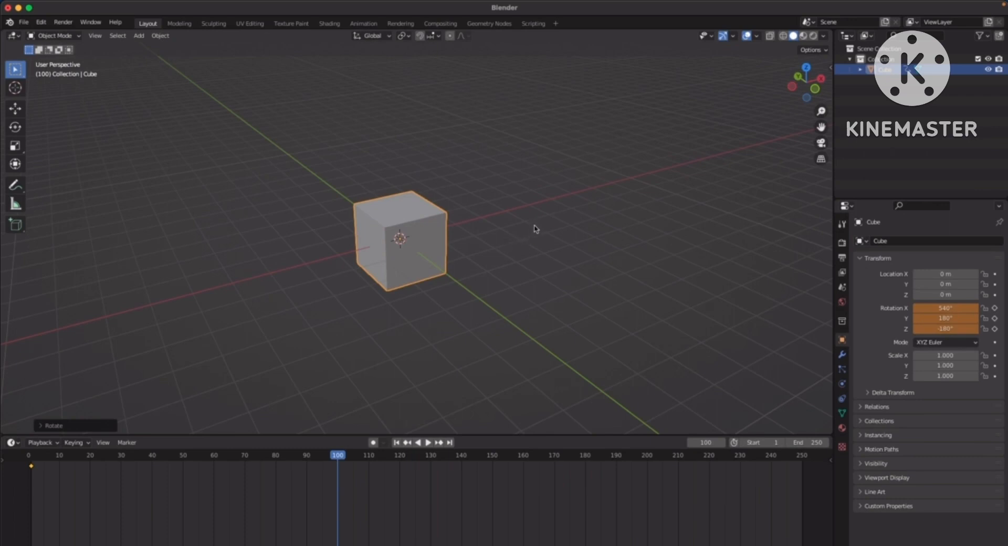
{"action": "key", "text": "i"}
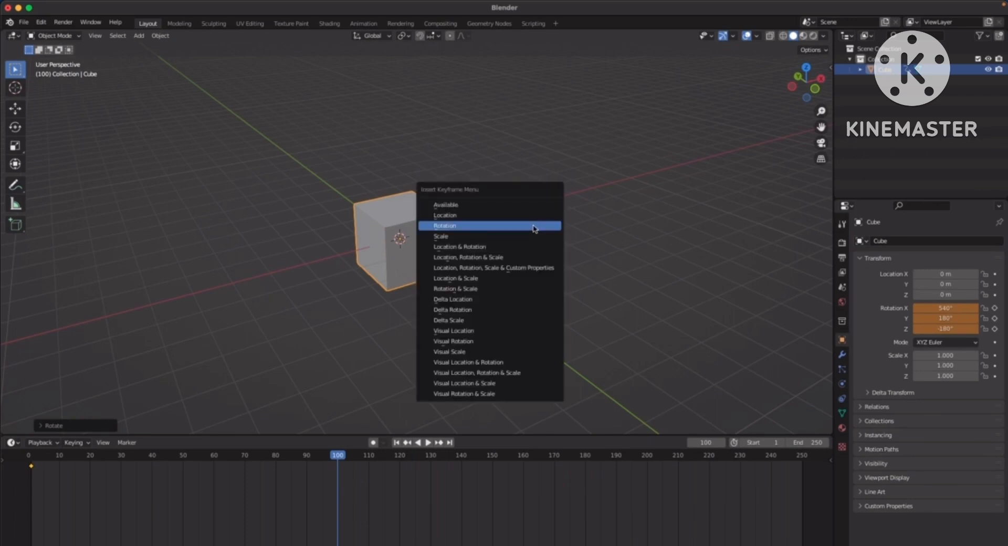
{"action": "left_click", "coordinate": [452, 227]}
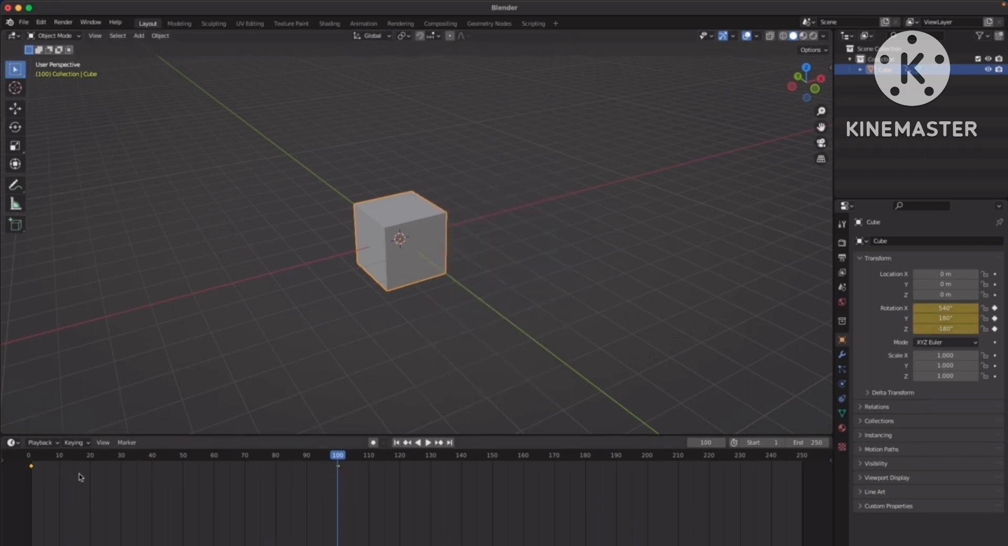
Play the animation twice from frame 1 to check the cube's rotation.
{"action": "key", "text": "shift+Left"}
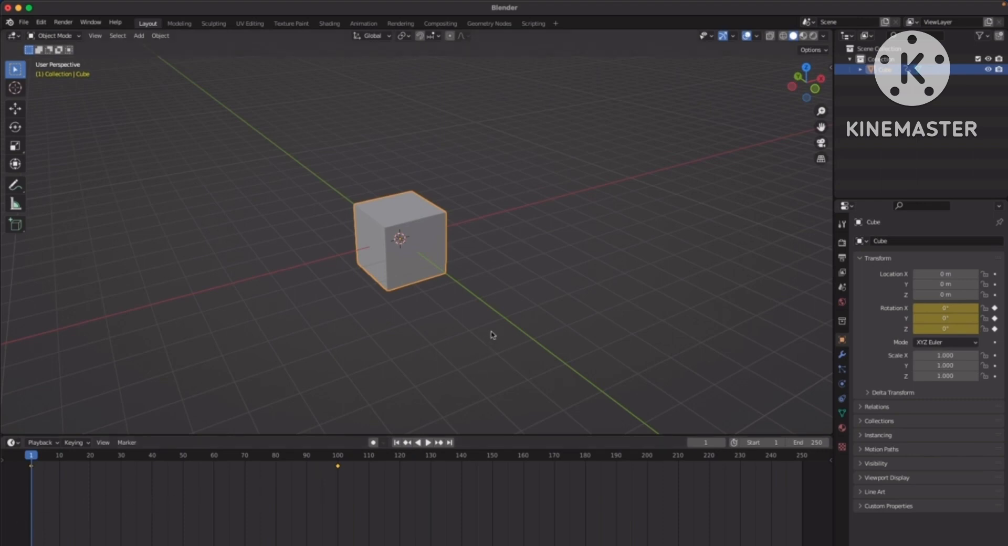
{"action": "key", "text": "space"}
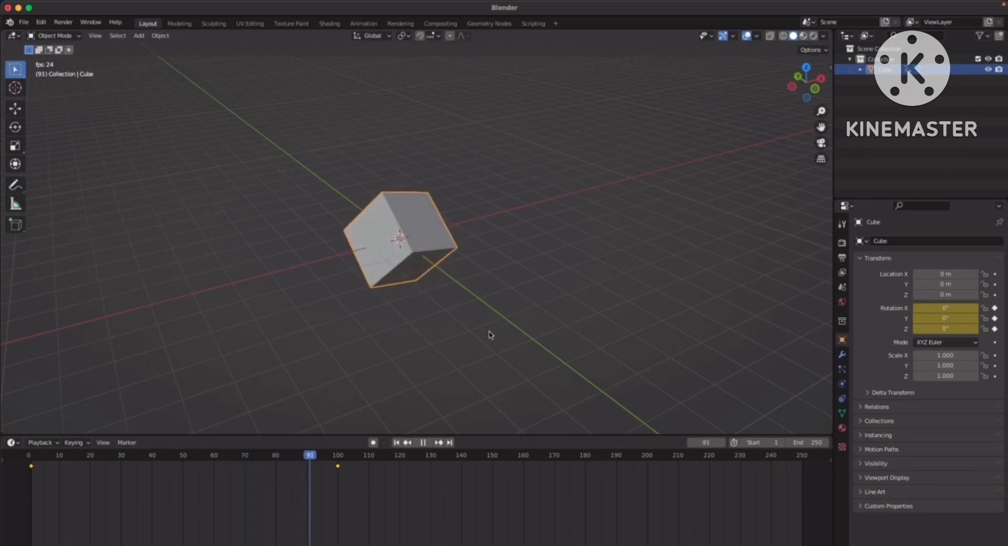
{"action": "key", "text": "shift+Left"}
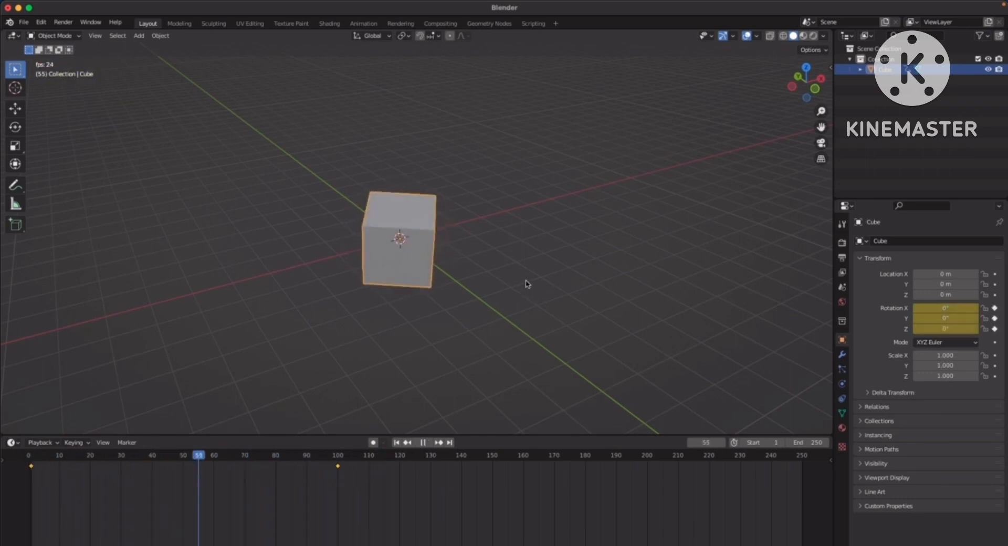
{"action": "key", "text": "Escape"}
Move the cube's Rotation keyframe at frame 100 to frame 200, and play the animation to check the new timing.
{"action": "left_click_drag", "start_coordinate": [347, 497], "coordinate": [318, 458]}
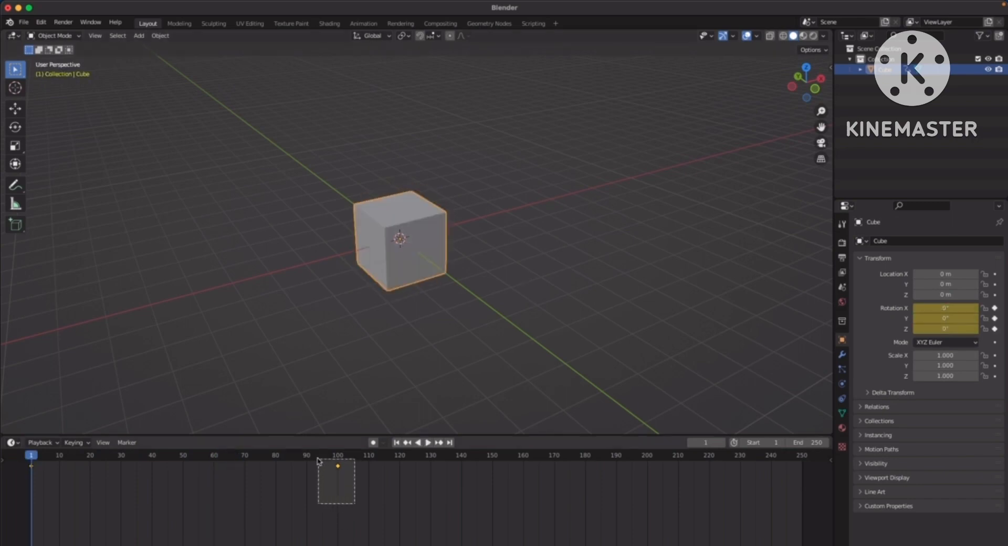
{"action": "key", "text": "g"}
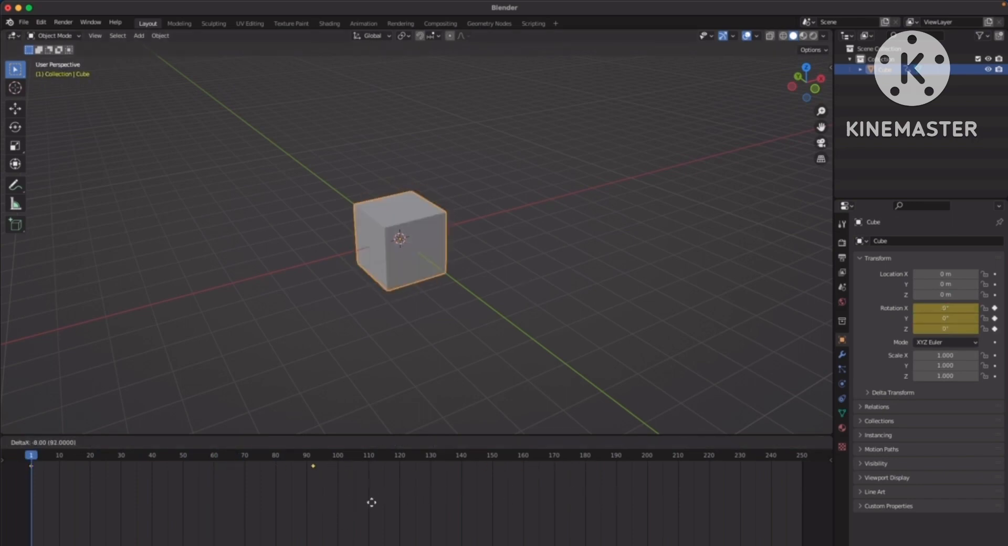
{"action": "left_click", "coordinate": [685, 490]}
{"action": "key", "text": "space"}
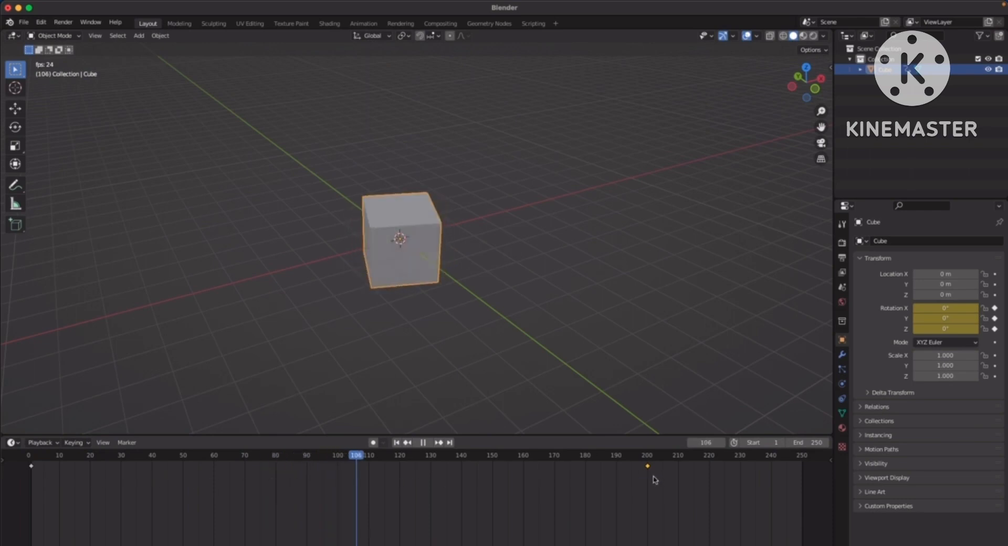
{"action": "key", "text": "Escape"}
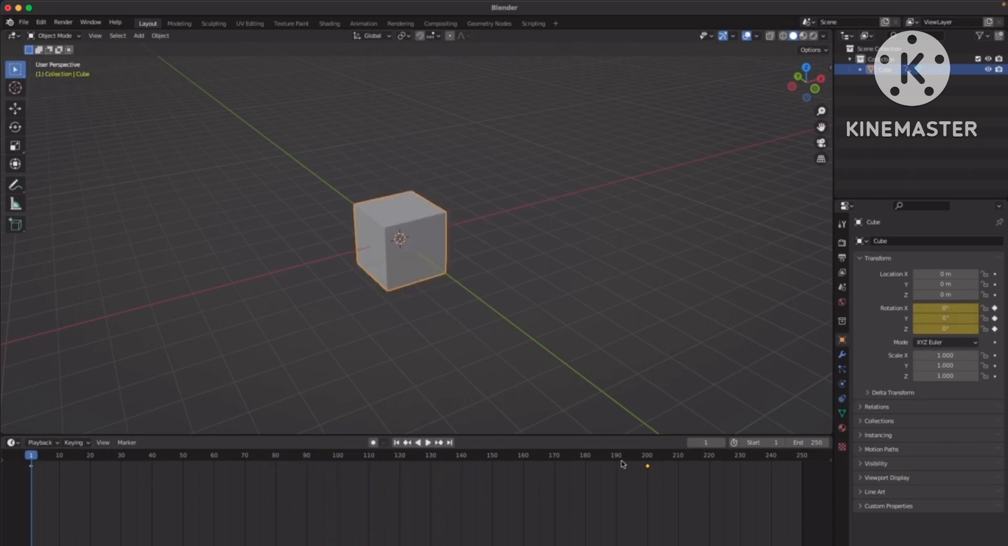
Delete both of the cube's Rotation keyframes and insert a Scale keyframe at frame 1.
{"action": "left_click_drag", "start_coordinate": [690, 510], "coordinate": [18, 460]}
{"action": "key", "text": "x"}
{"action": "left_click", "coordinate": [166, 496]}
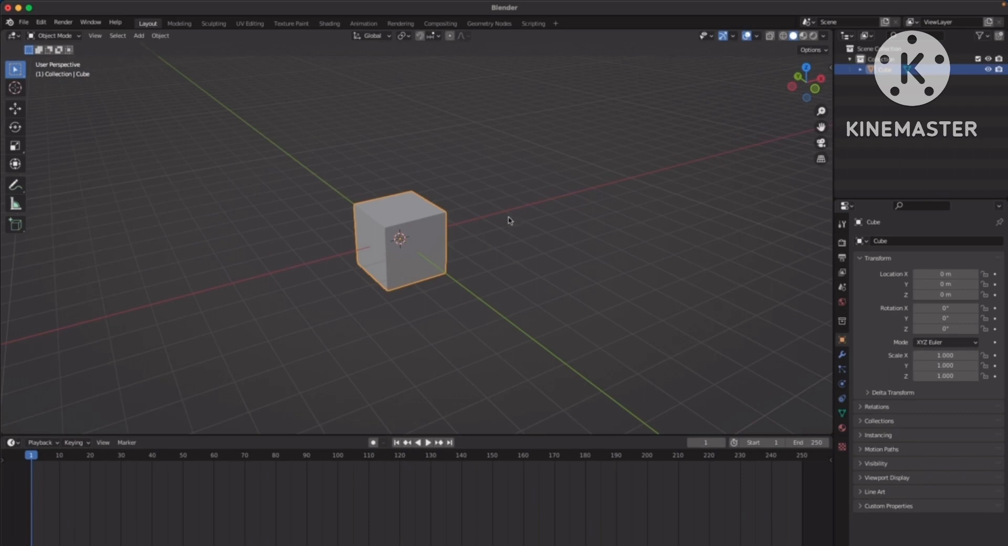
{"action": "key", "text": "i"}
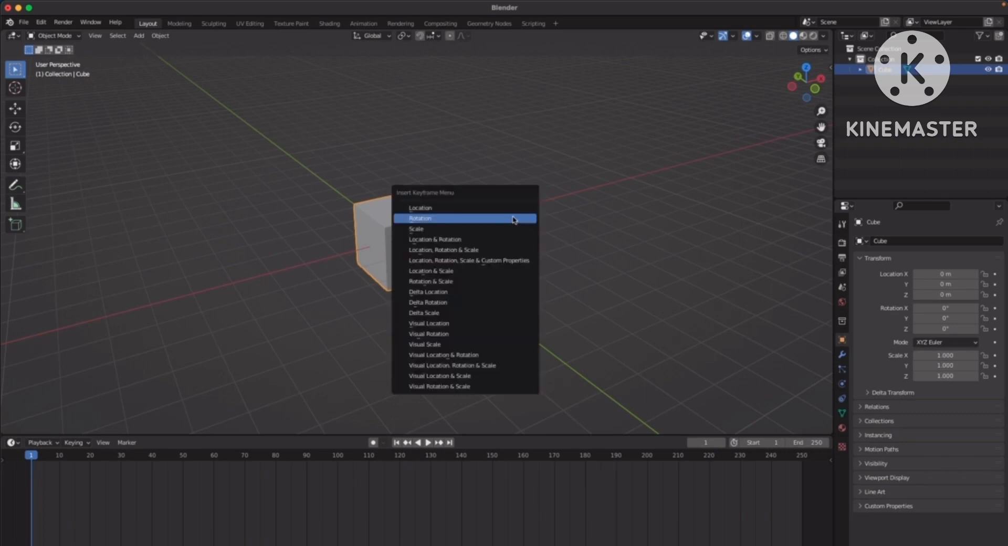
{"action": "left_click", "coordinate": [429, 229]}
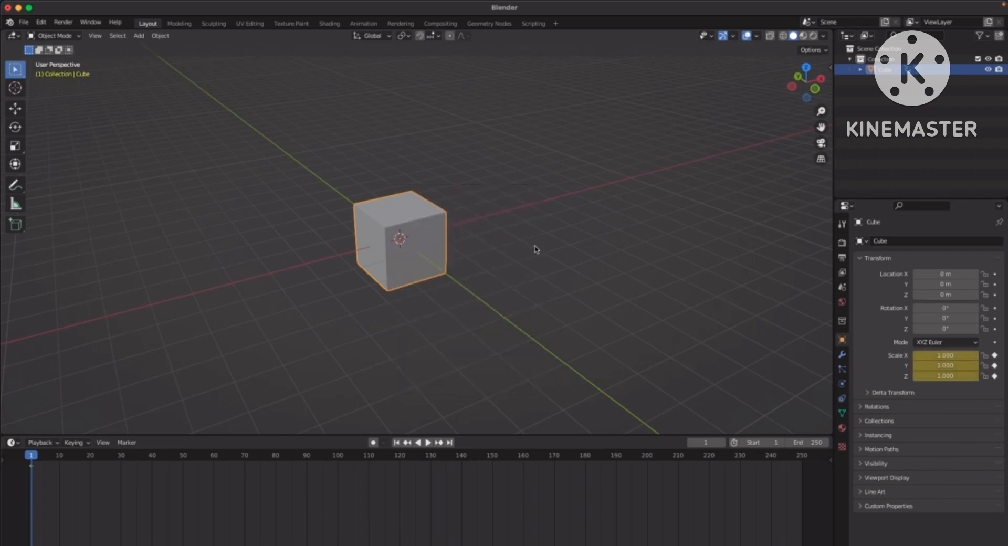
At frame 100, scale the cube uniformly to about 3.124 and insert a Scale keyframe.
{"action": "left_click_drag", "start_coordinate": [32, 456], "coordinate": [340, 468]}
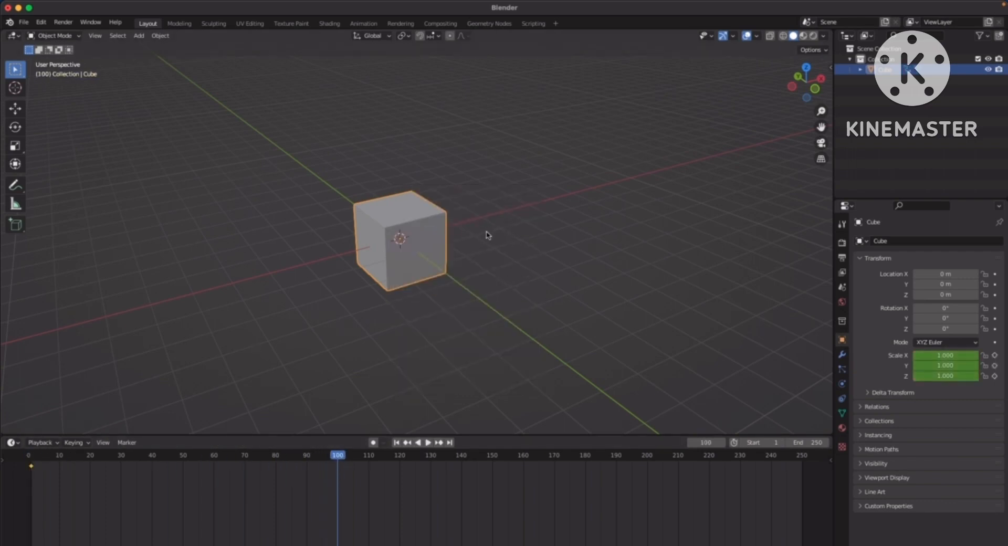
{"action": "key", "text": "s"}
{"action": "left_click", "coordinate": [681, 206]}
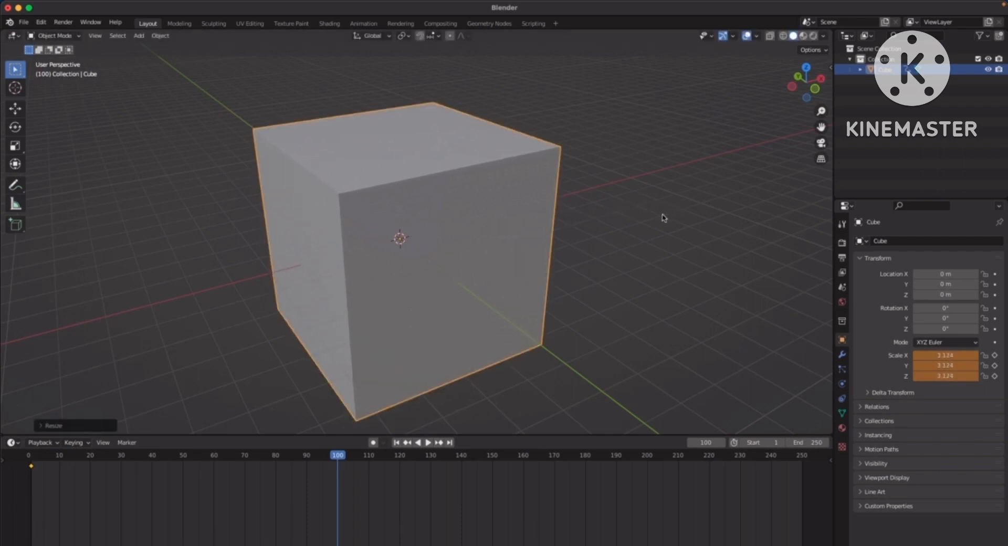
{"action": "key", "text": "i"}
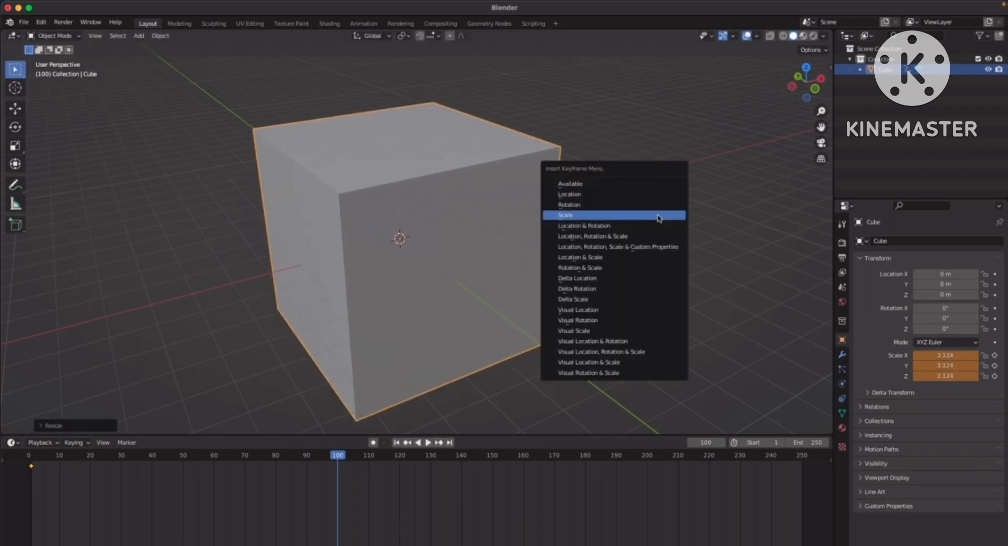
{"action": "left_click", "coordinate": [568, 217]}
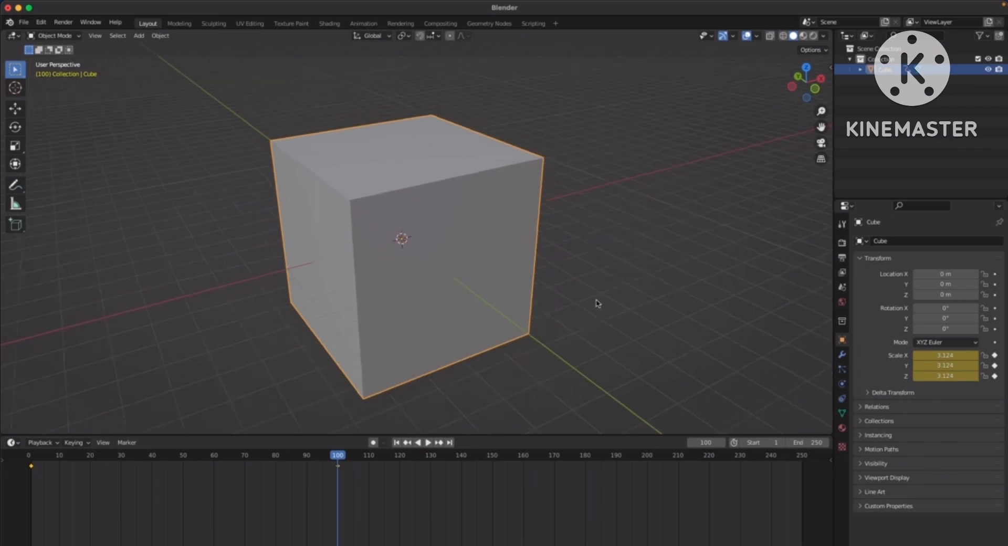
Play the animation from frame 1 to check the cube's growth between the two Scale keyframes.
{"action": "key", "text": "shift+Left"}
{"action": "key", "text": "space"}
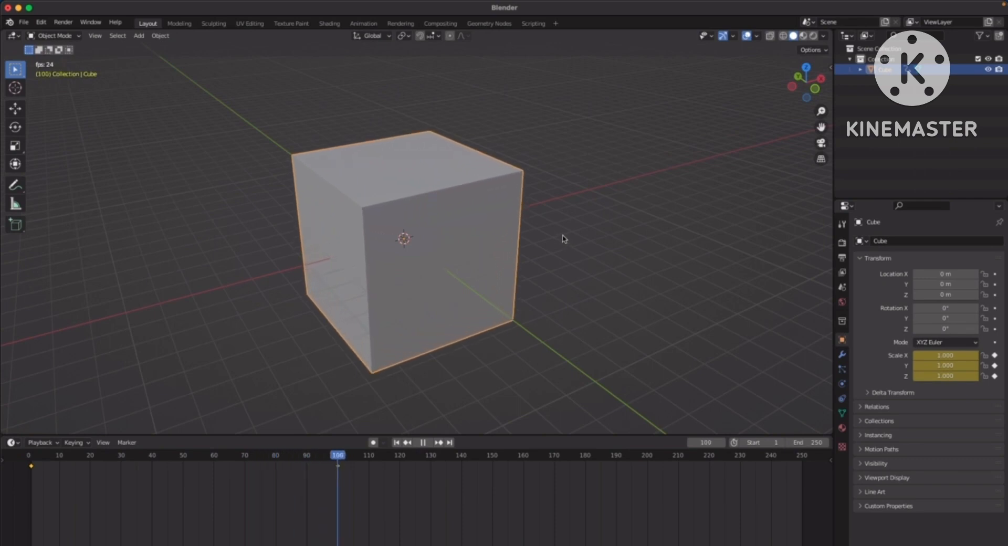
Stop the playback, return to frame 1 and delete both of the cube's Scale keyframes.
{"action": "key", "text": "space"}
{"action": "key", "text": "shift+Left"}
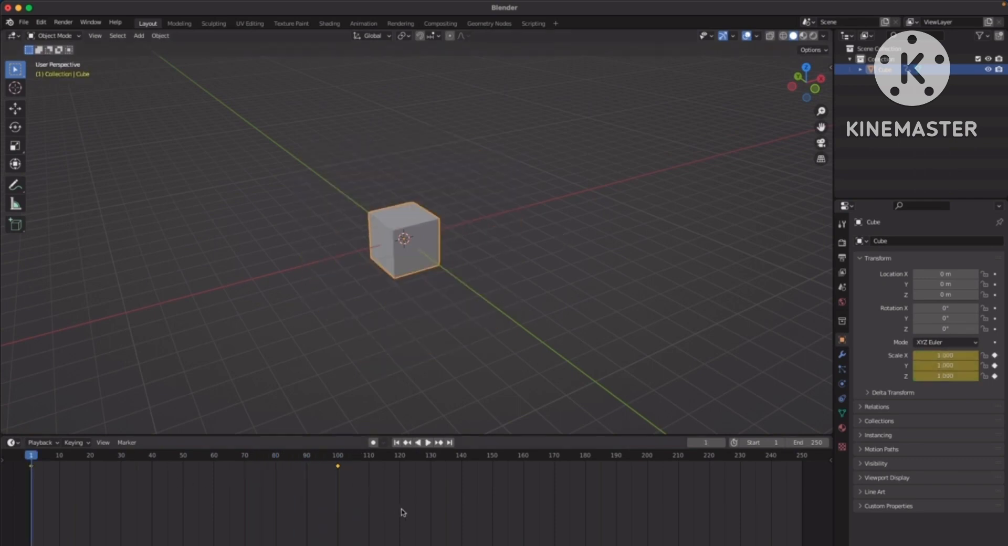
{"action": "left_click_drag", "start_coordinate": [402, 512], "coordinate": [22, 454]}
{"action": "key", "text": "x"}
{"action": "left_click", "coordinate": [159, 489]}
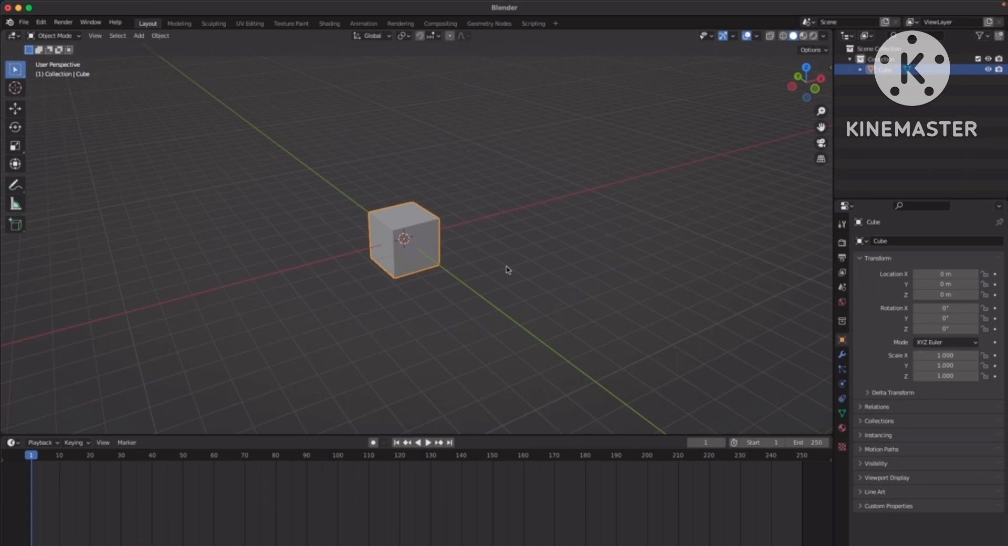
Move the cube along X to about -13 m and insert a Location, Rotation & Scale keyframe at frame 1.
{"action": "mouse_move", "coordinate": [468, 258]}
{"action": "middle_mouse_down"}
{"action": "mouse_move", "coordinate": [436, 263]}
{"action": "mouse_move", "coordinate": [505, 261]}
{"action": "mouse_move", "coordinate": [469, 275]}
{"action": "middle_mouse_up"}
{"action": "scroll", "coordinate": [454, 270], "scroll_direction": "down", "scroll_amount": 1}
{"action": "key", "text": "g"}
{"action": "key", "text": "x"}
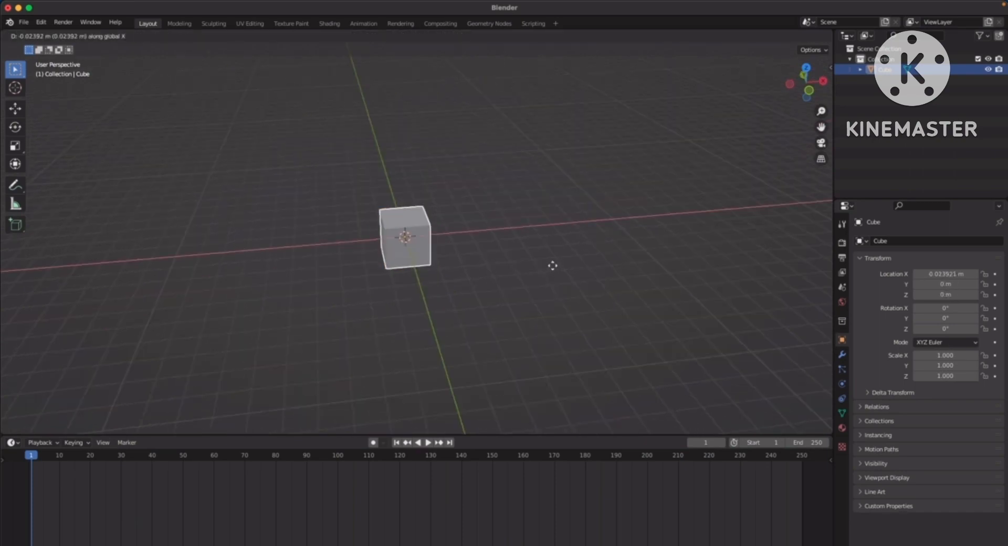
{"action": "left_click", "coordinate": [282, 291]}
{"action": "middle_click_drag", "start_coordinate": [283, 291], "coordinate": [326, 279]}
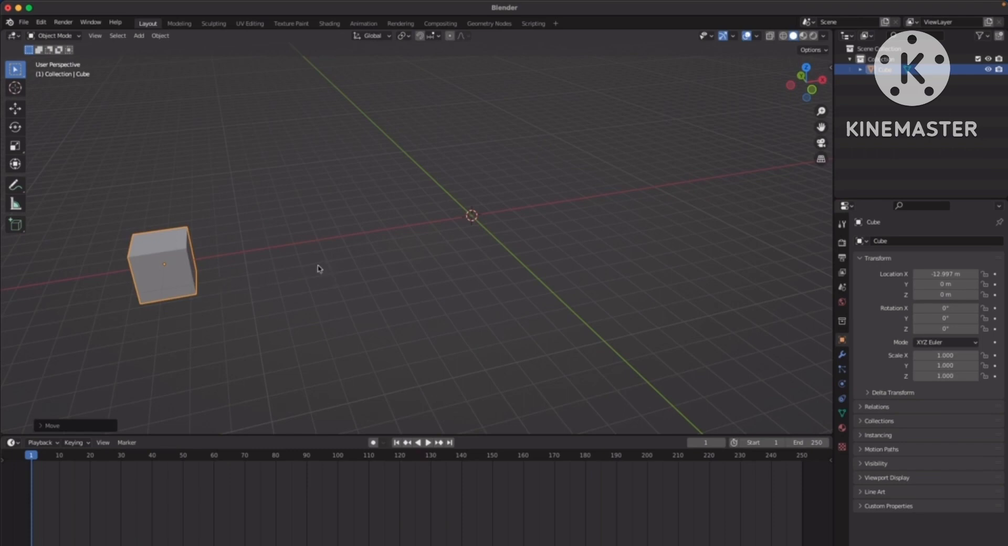
{"action": "key", "text": "i"}
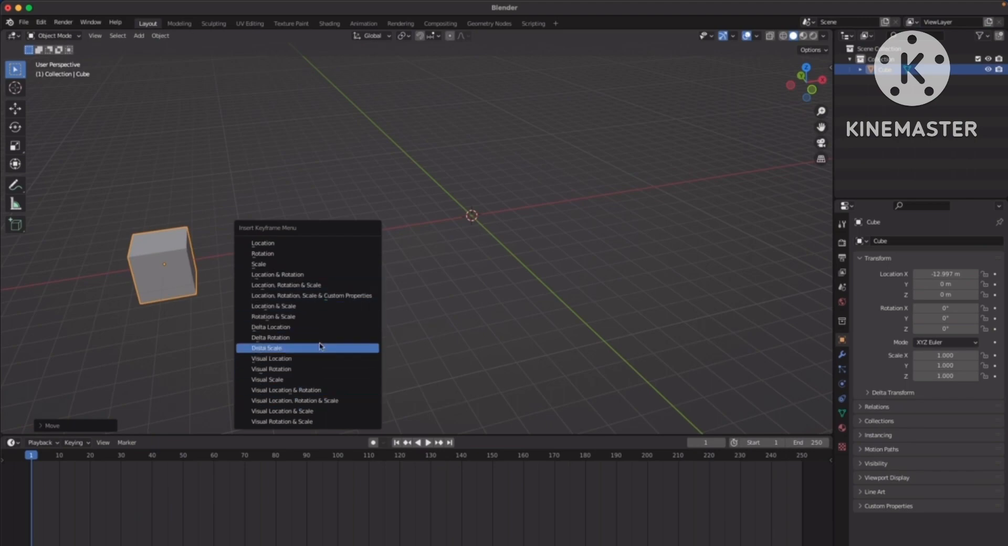
{"action": "left_click", "coordinate": [314, 286]}
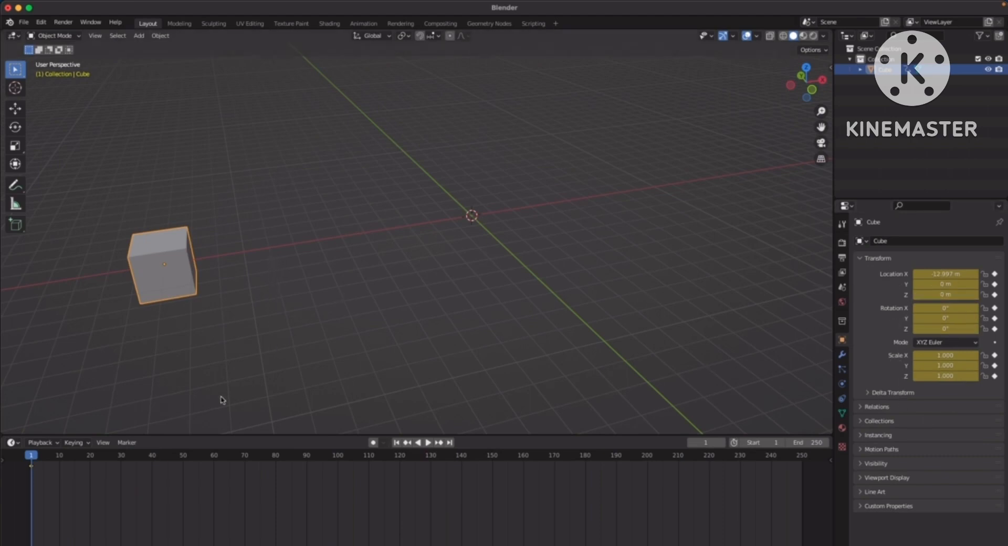
At frame 100, move the cube along X to about 11.57 m.
{"action": "left_click", "coordinate": [338, 460]}
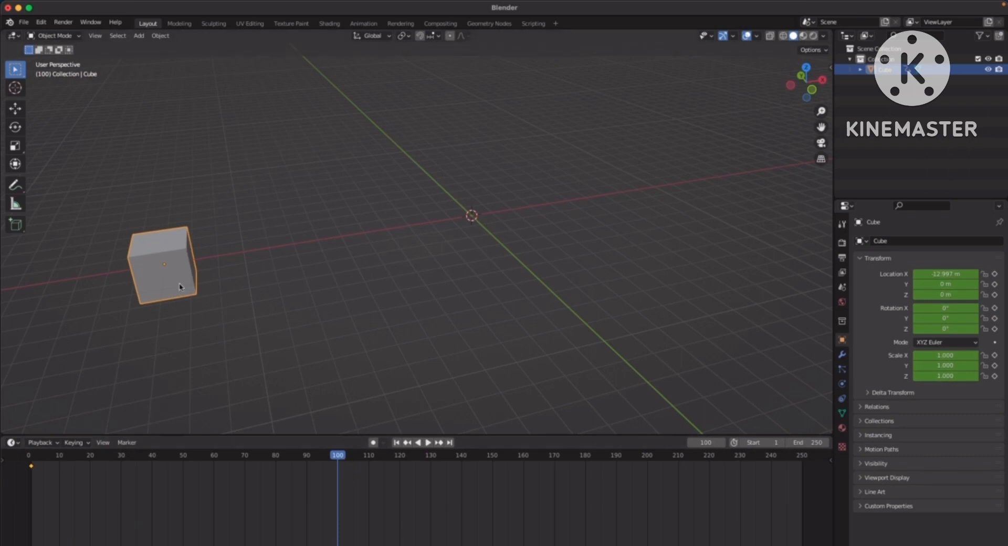
{"action": "middle_click_drag", "start_coordinate": [410, 276], "coordinate": [323, 308]}
{"action": "key", "text": "g"}
{"action": "key", "text": "x"}
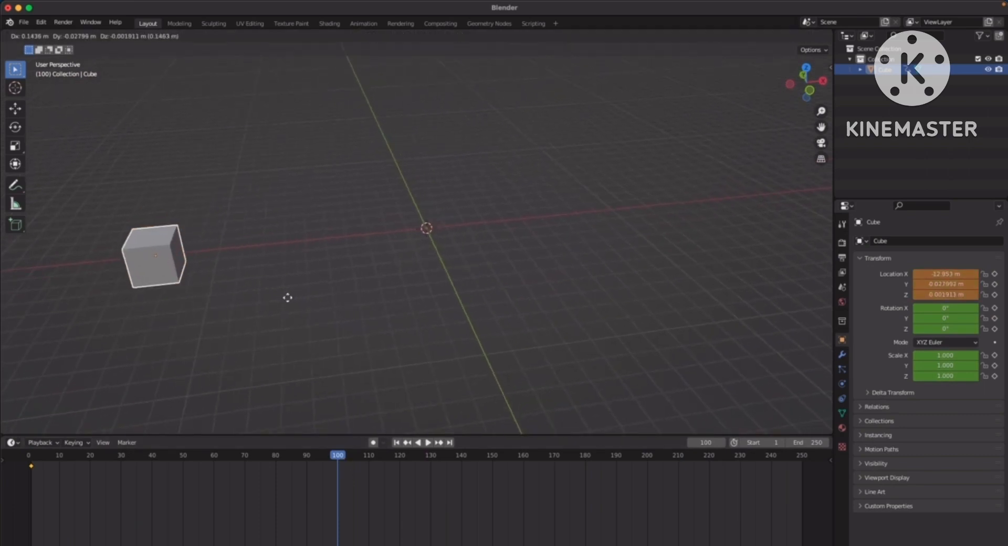
{"action": "left_click", "coordinate": [772, 255]}
{"action": "middle_click_drag", "start_coordinate": [691, 277], "coordinate": [576, 289], "text": "shift"}
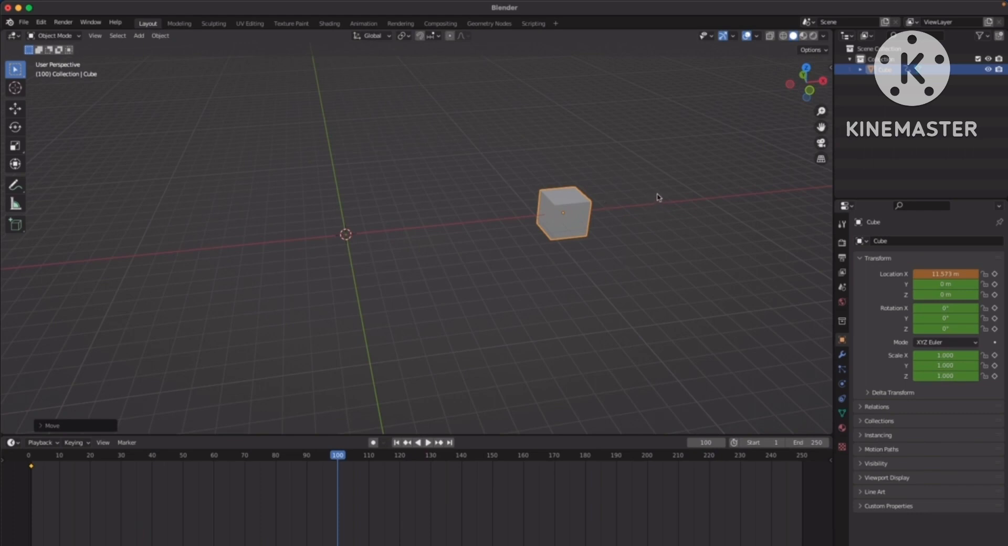
Rotate the cube about the global Z axis to about -1042° at frame 100.
{"action": "key", "text": "r"}
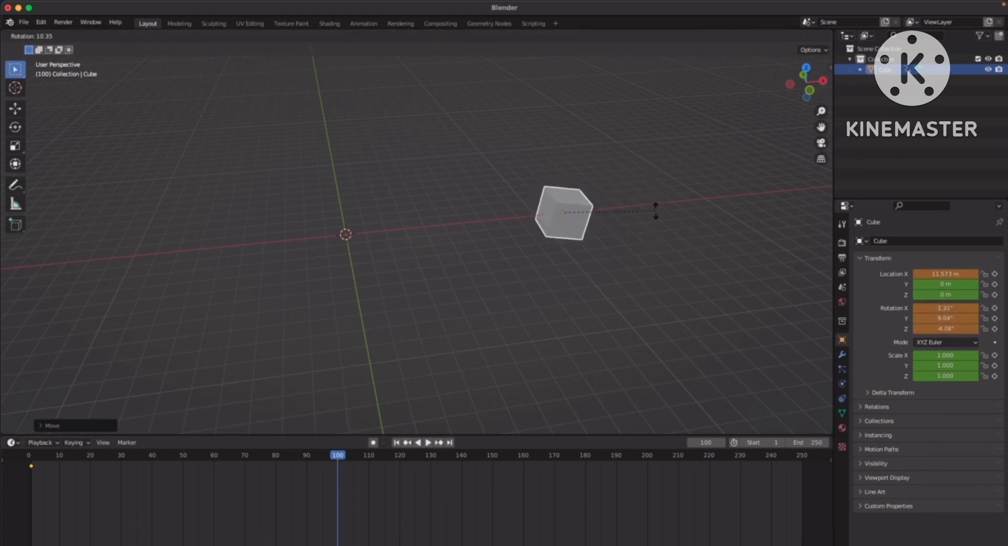
{"action": "key", "text": "z"}
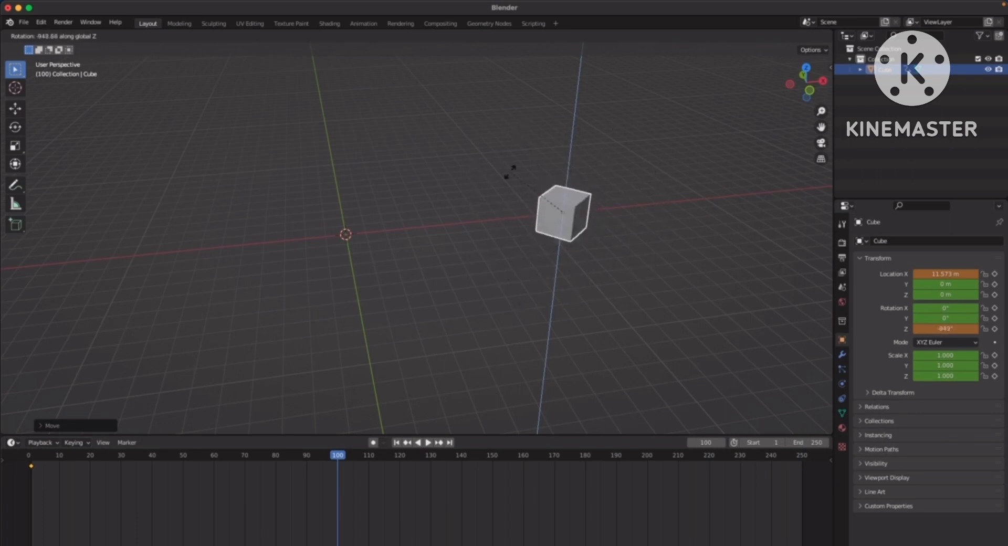
{"action": "left_click", "coordinate": [627, 143]}
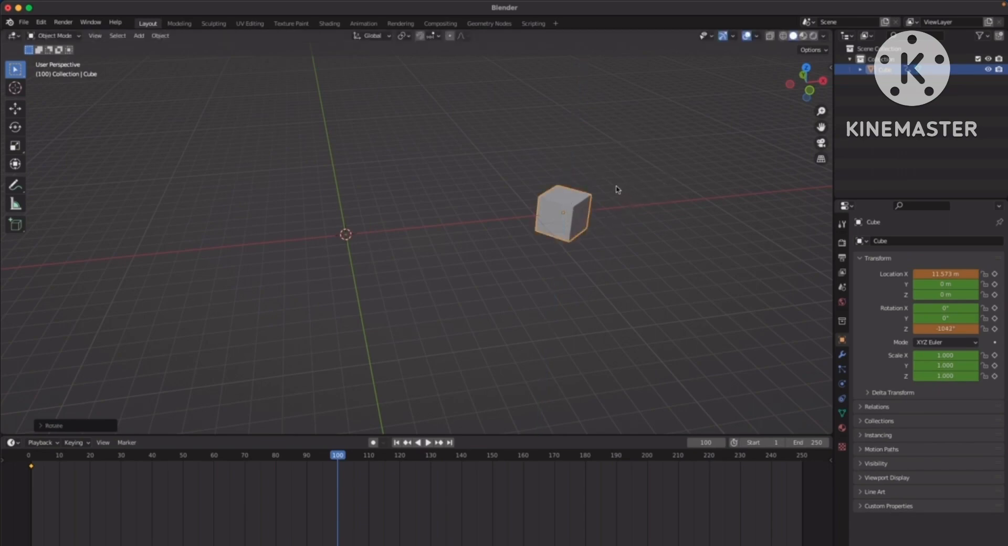
Scale the cube uniformly to about 3.014 and insert a Location, Rotation & Scale keyframe at frame 100.
{"action": "key", "text": "s"}
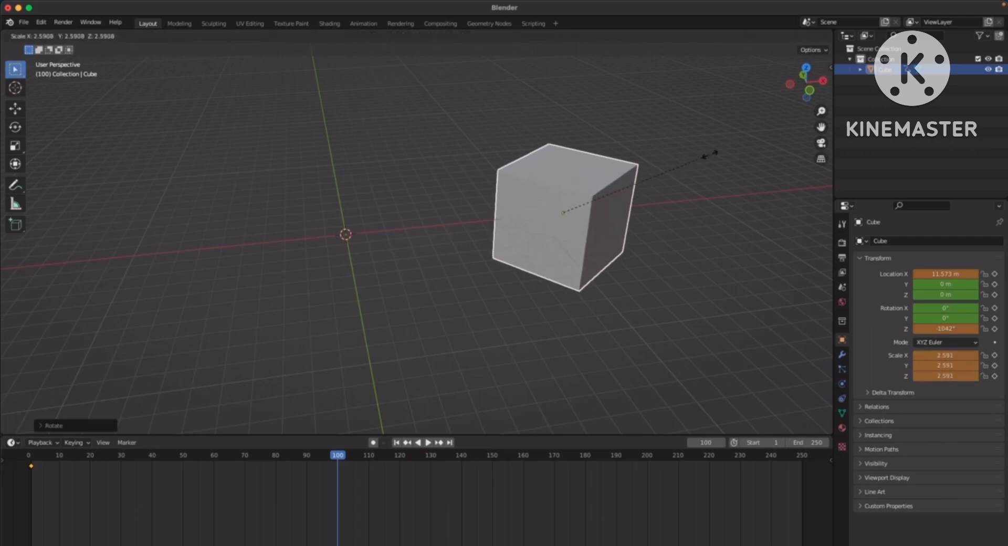
{"action": "left_click", "coordinate": [735, 144]}
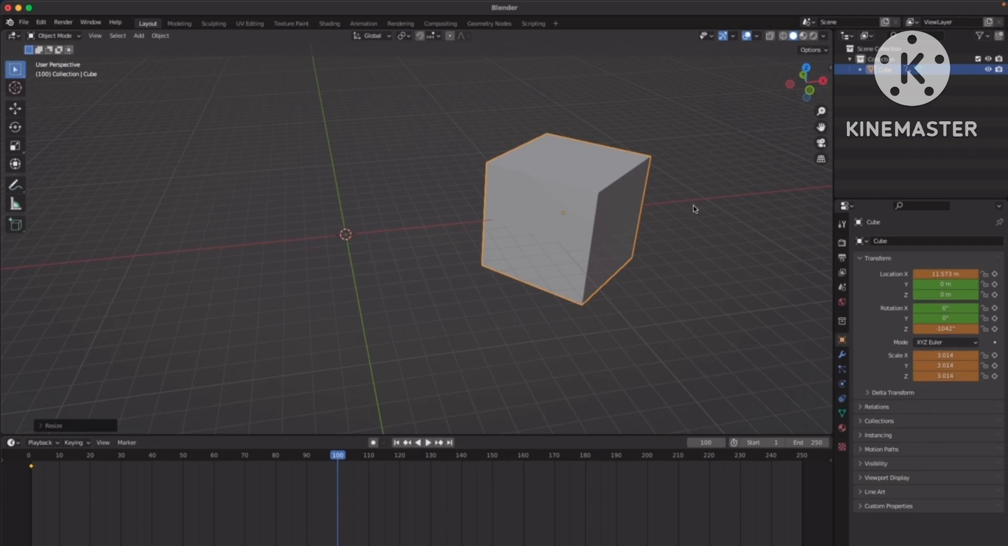
{"action": "key", "text": "i"}
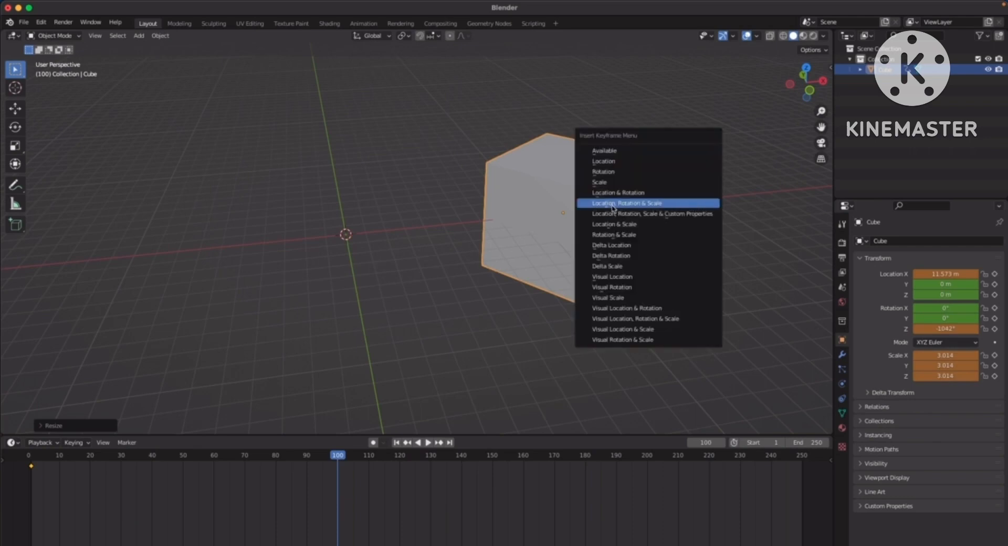
{"action": "left_click", "coordinate": [656, 205]}
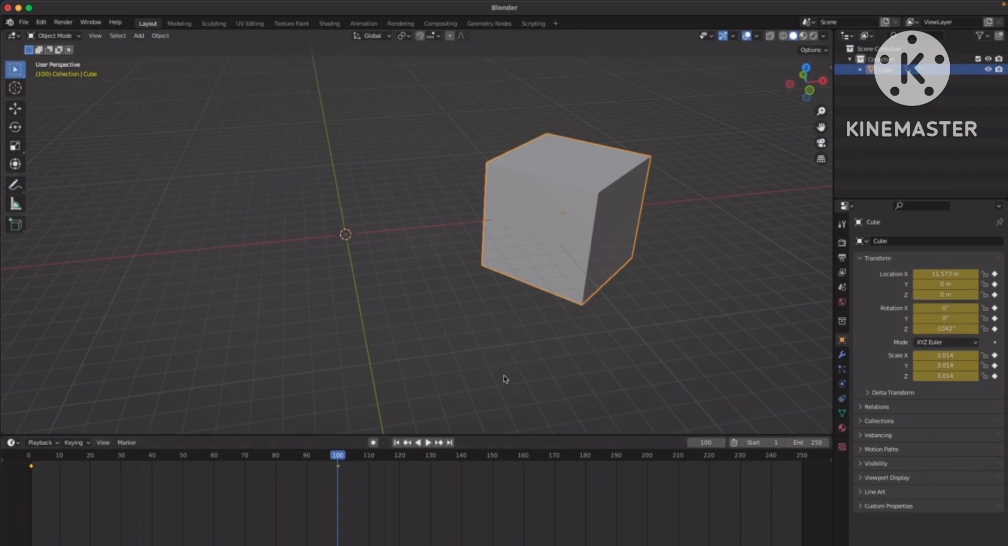
Play the animation from frame 1 several times to check the cube's combined movement, rotation and growth.
{"action": "key", "text": "shift+Left"}
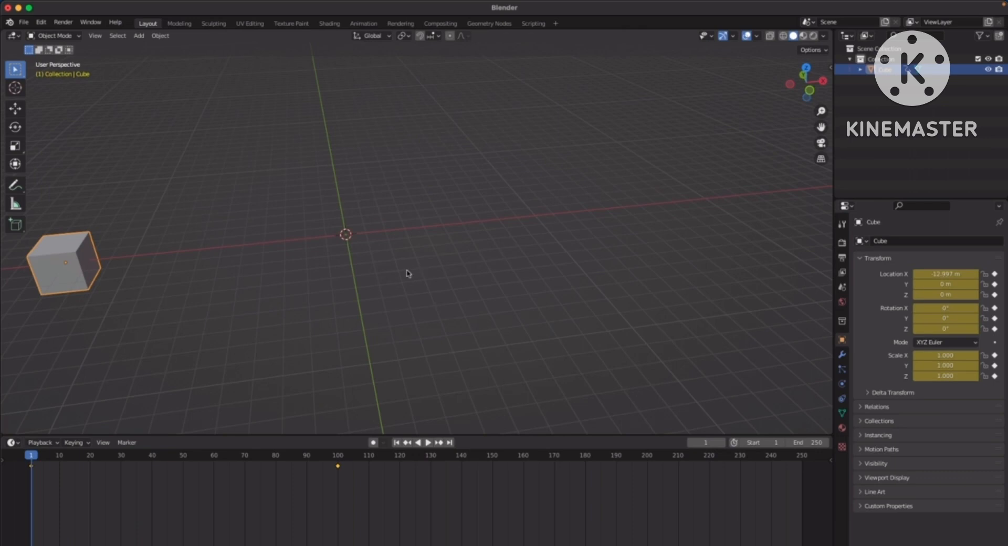
{"action": "key", "text": "space"}
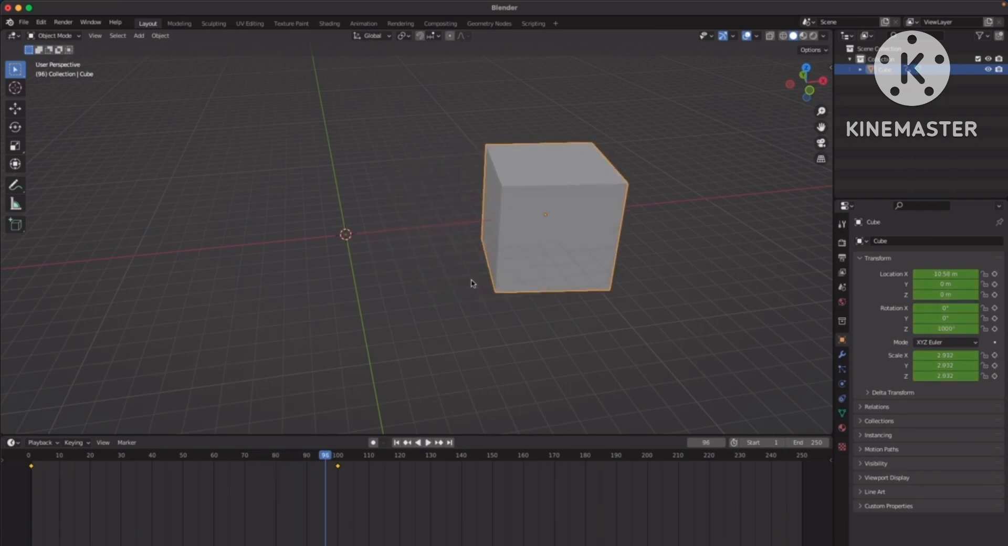
{"action": "key", "text": "shift+Left"}
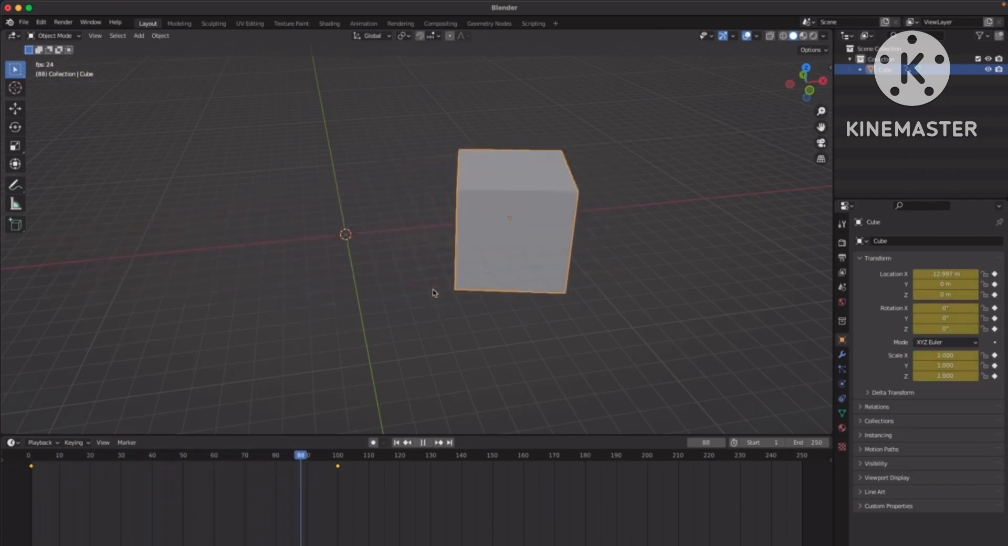
{"action": "key", "text": "shift+Left"}
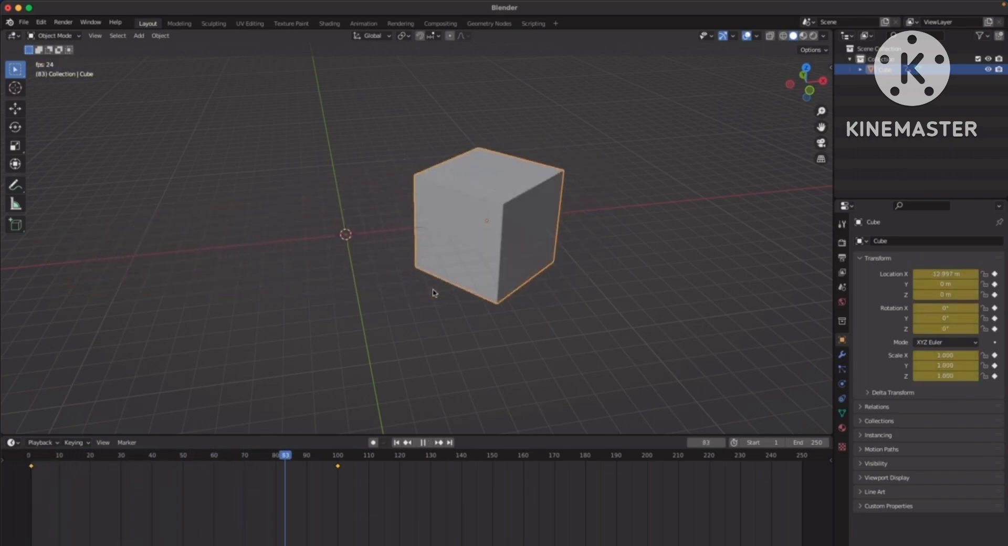
{"action": "key", "text": "Escape"}
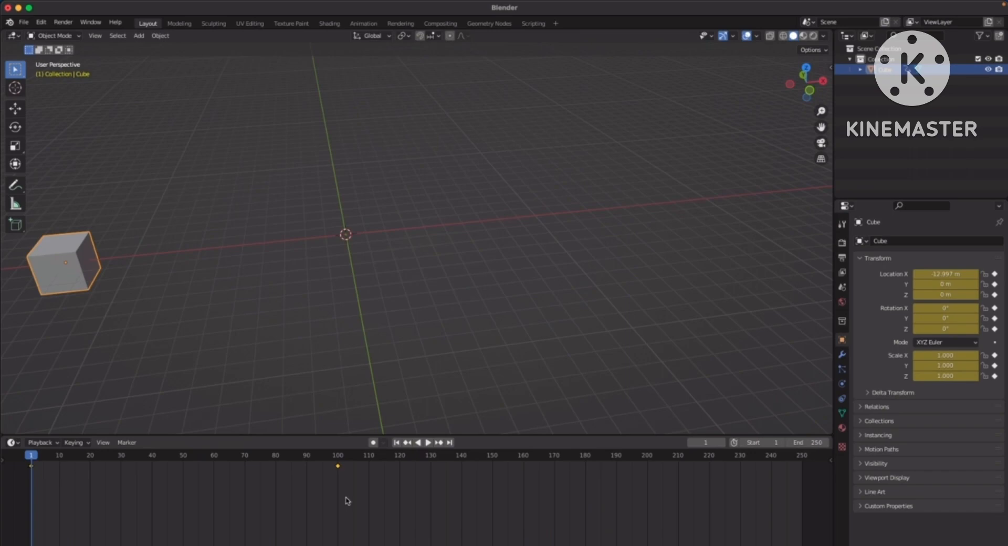
Set the scene's end frame to 100 and play the animation to check how it loops.
{"action": "left_click", "coordinate": [807, 442]}
{"action": "type", "text": "100"}
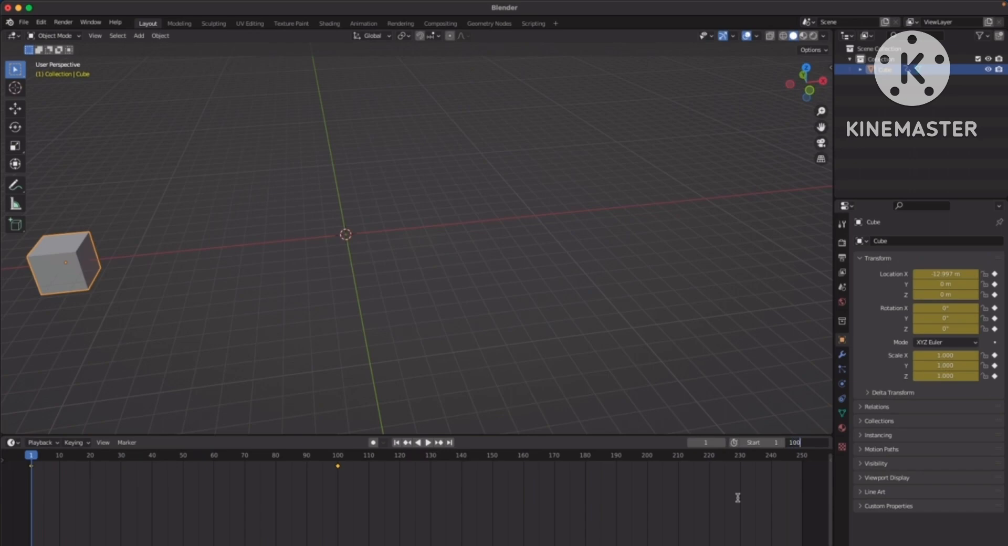
{"action": "key", "text": "Return"}
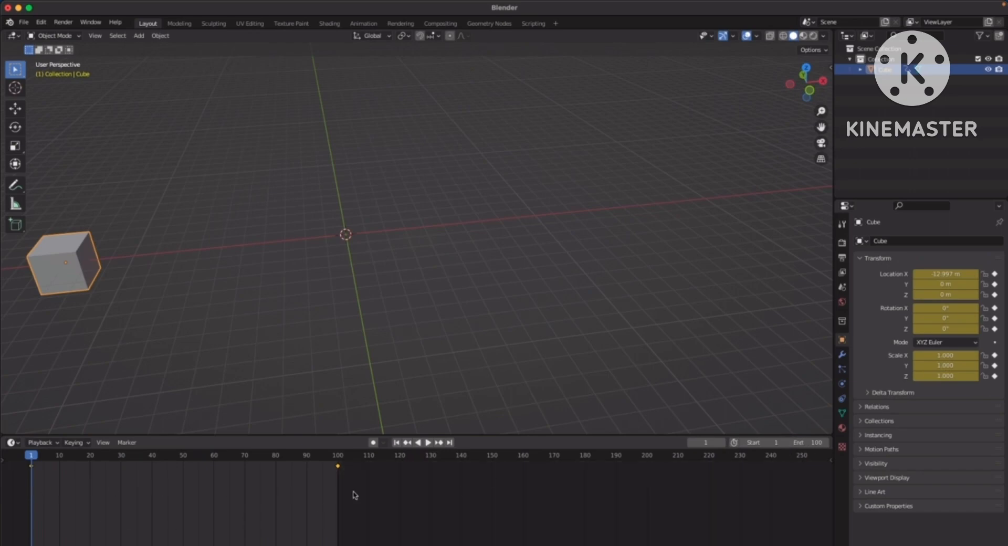
{"action": "key", "text": "space"}
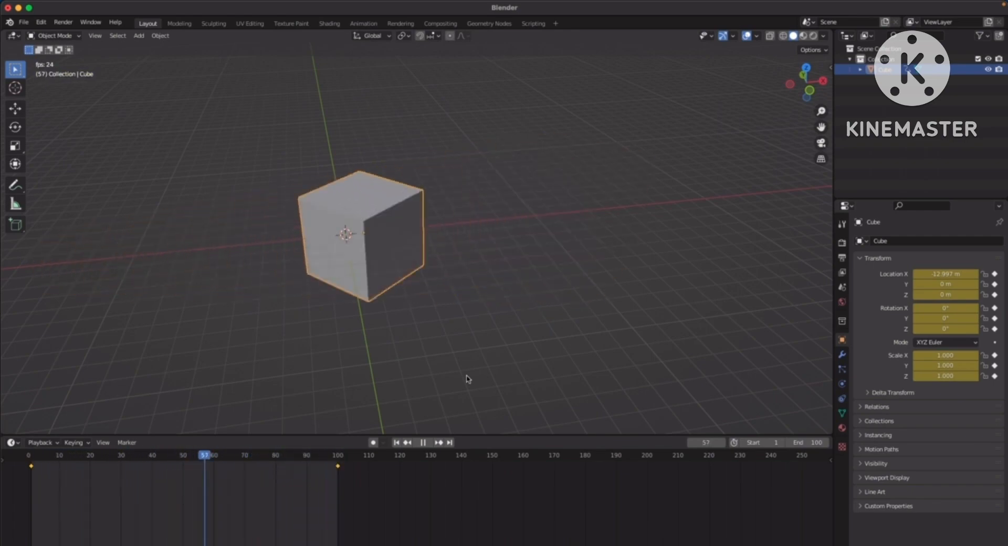
{"action": "key", "text": "Escape"}
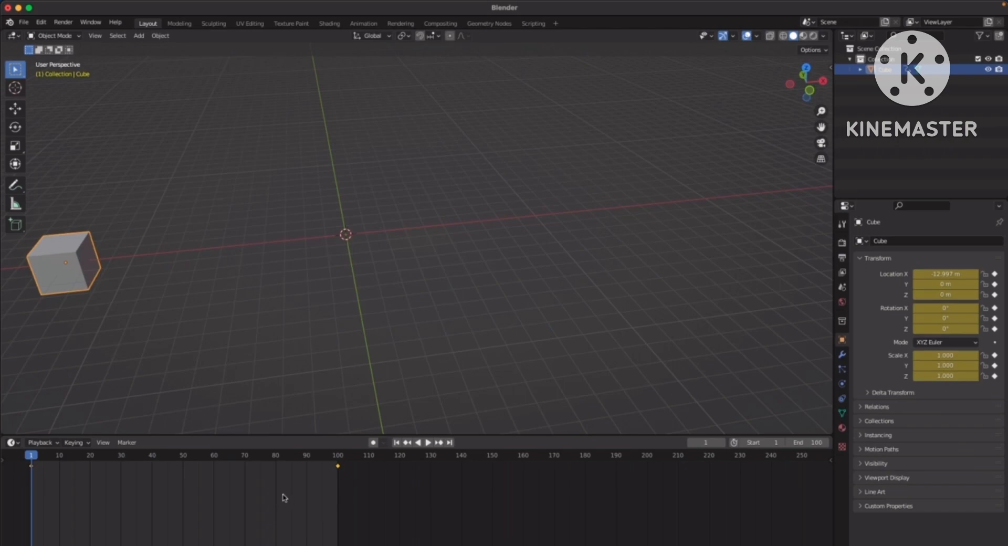
Scrub through the animation from frame 1 to frame 97 and return to frame 1.
{"action": "middle_click_drag", "start_coordinate": [235, 499], "coordinate": [442, 441]}
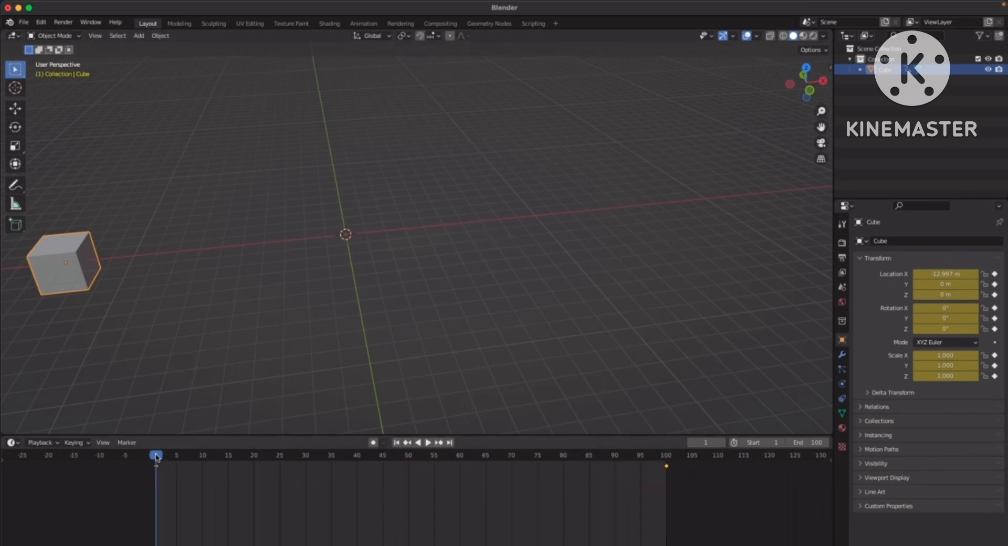
{"action": "left_click_drag", "start_coordinate": [156, 457], "coordinate": [653, 457]}
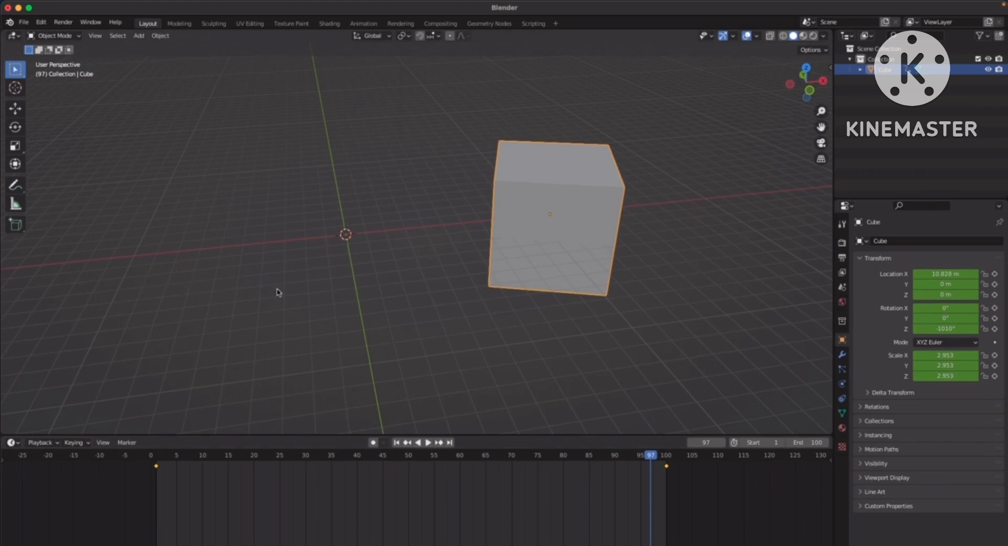
{"action": "key", "text": "shift+Left"}
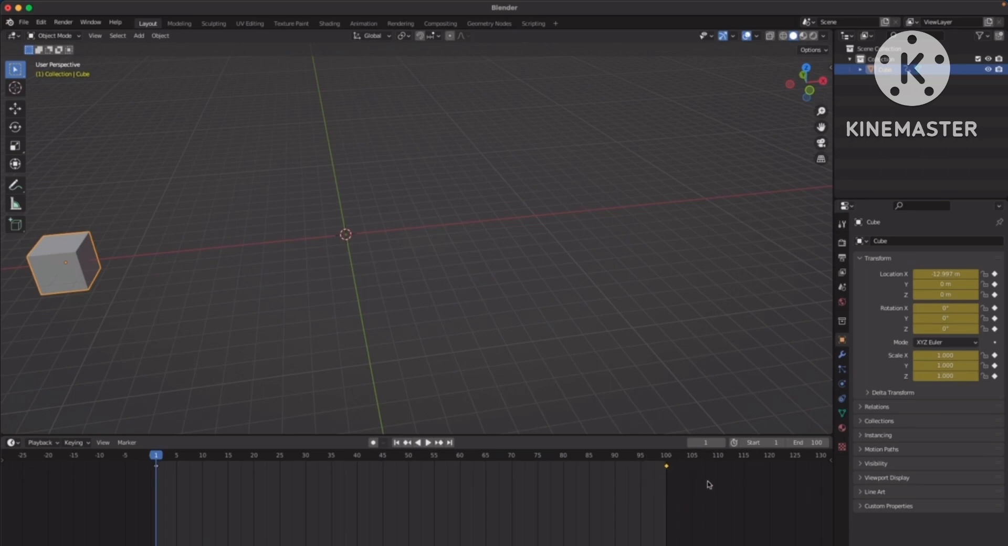
Move the cube's keyframe at frame 100 to frame 50 and play the animation to check its faster timing.
{"action": "key", "text": "g"}
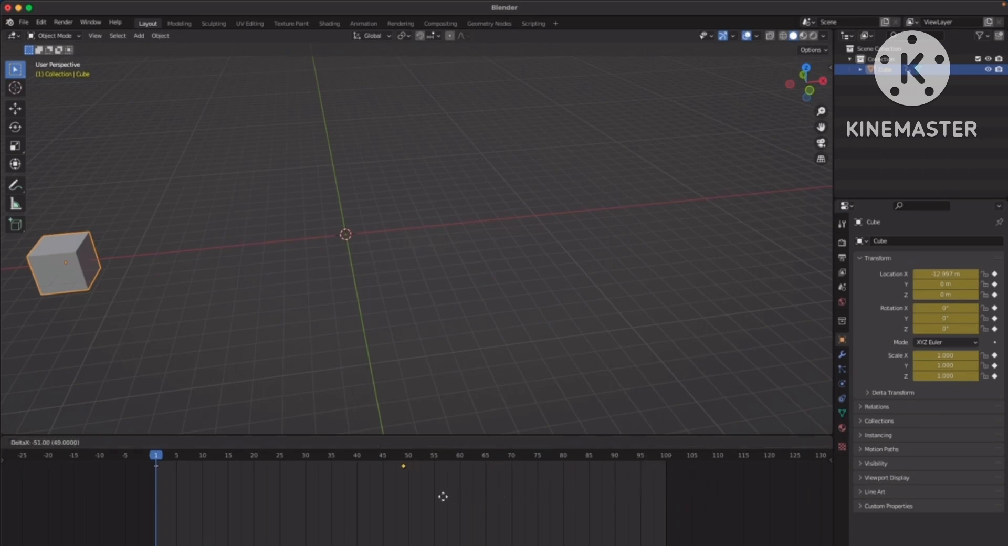
{"action": "left_click", "coordinate": [446, 497]}
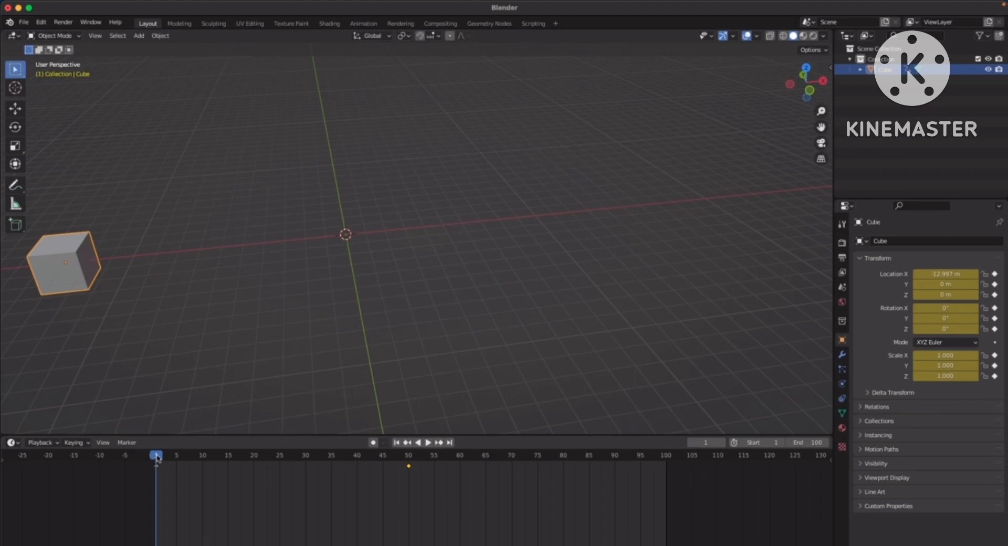
{"action": "mouse_move", "coordinate": [156, 458]}
{"action": "left_mouse_down"}
{"action": "mouse_move", "coordinate": [348, 458]}
{"action": "mouse_move", "coordinate": [171, 466]}
{"action": "left_mouse_up"}
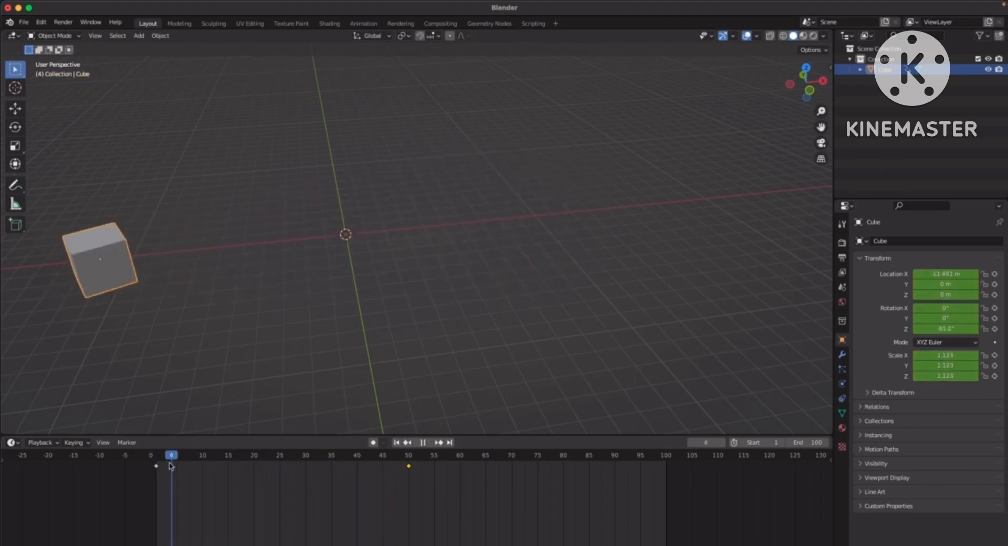
{"action": "key", "text": "shift+Left"}
{"action": "key", "text": "space"}
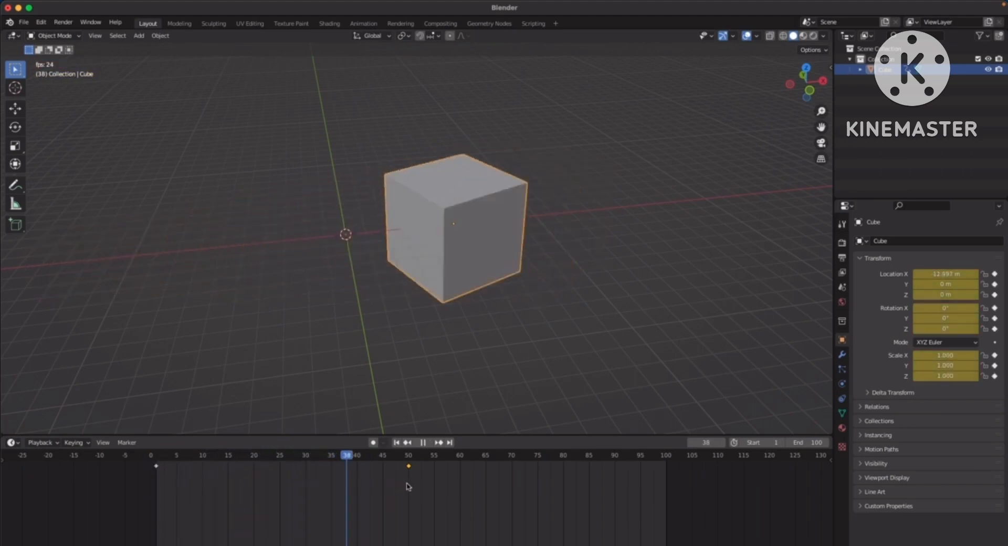
{"action": "key", "text": "space"}
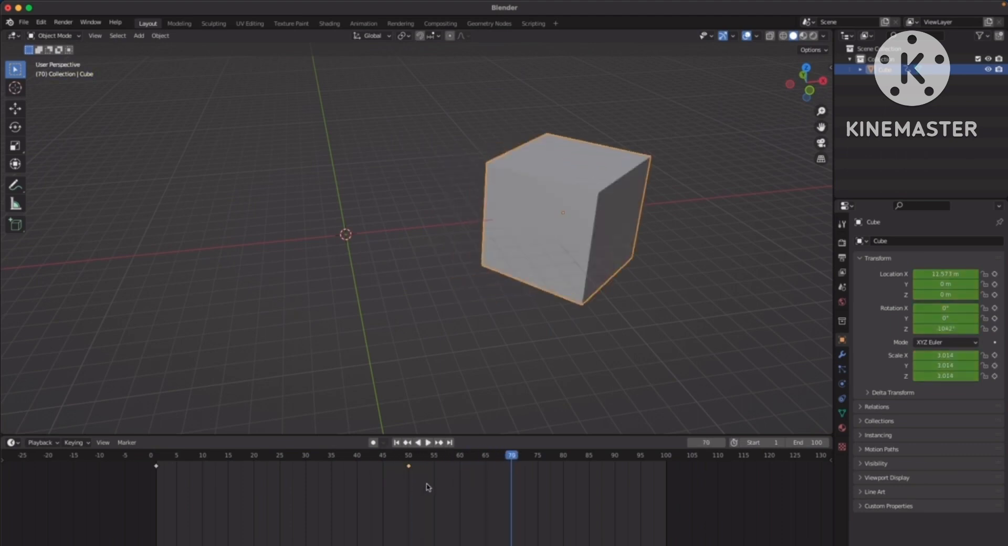
Copy the cube's keyframe at frame 1 and paste it at frame 100.
{"action": "left_click_drag", "start_coordinate": [194, 459], "coordinate": [156, 459]}
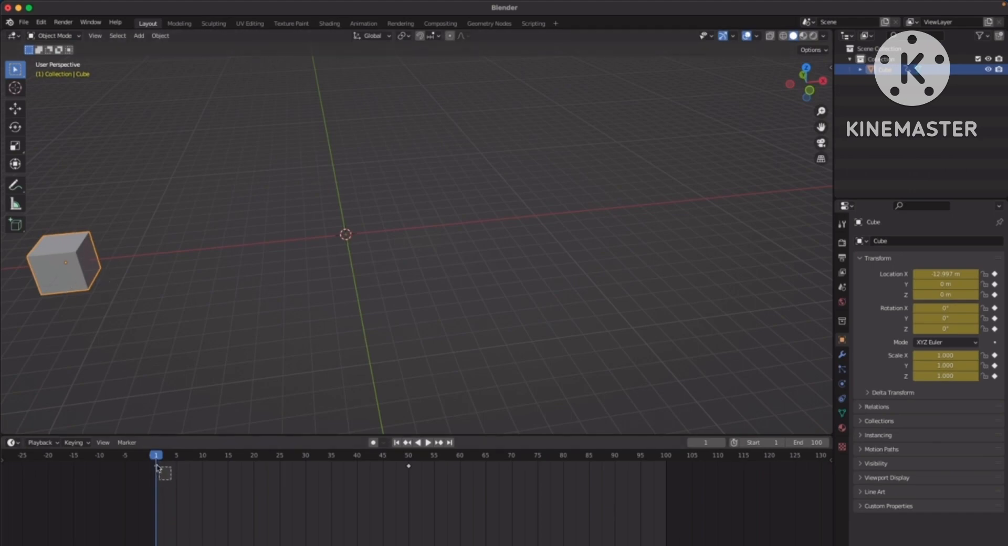
{"action": "left_click", "coordinate": [177, 456]}
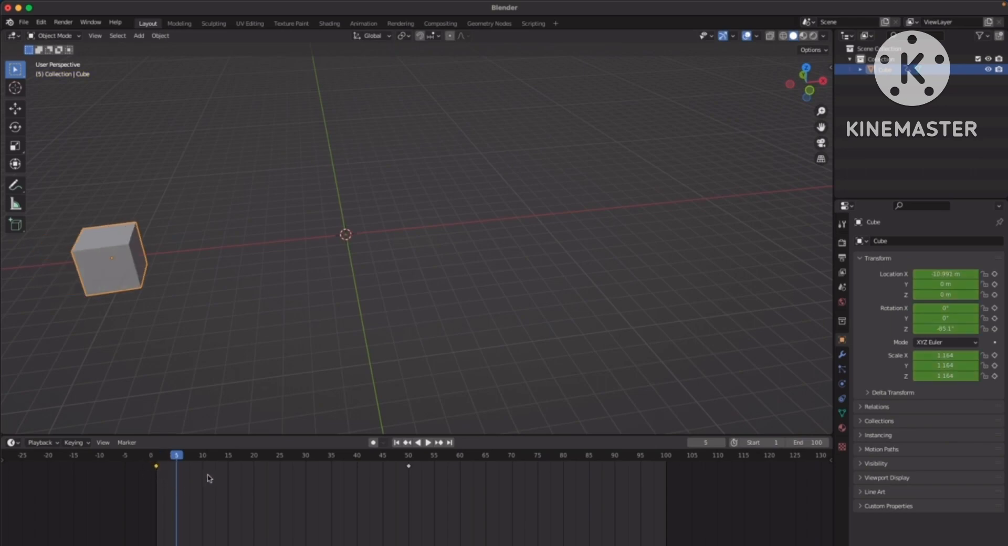
{"action": "left_click_drag", "start_coordinate": [176, 458], "coordinate": [665, 463]}
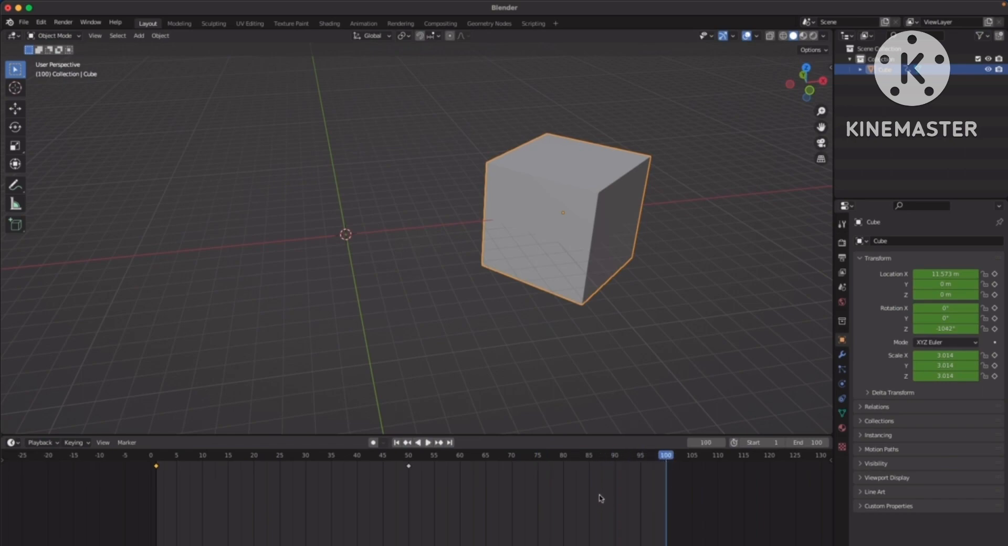
{"action": "key", "text": "super+v"}
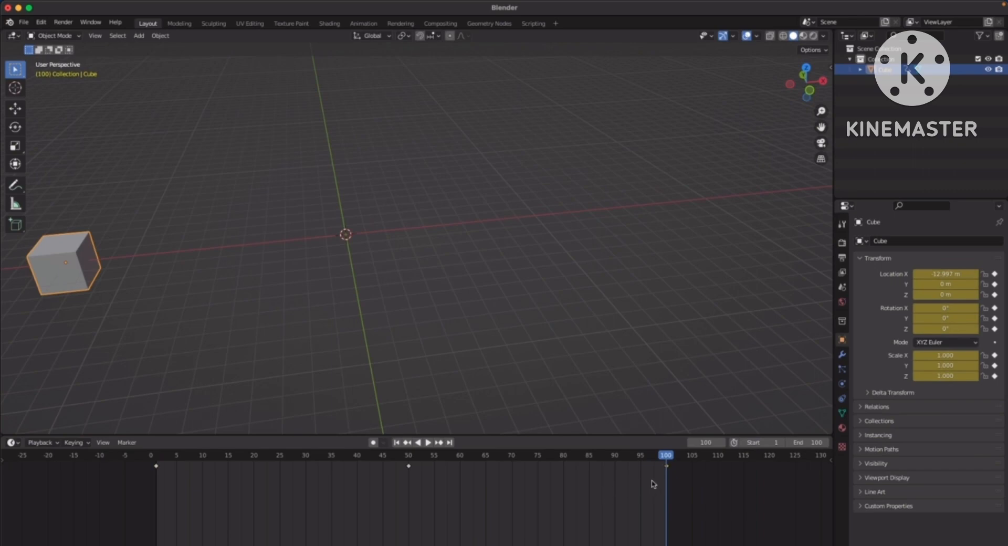
Return to frame 1 and play the animation to check the cube's movement out and back.
{"action": "key", "text": "Left"}
{"action": "key", "text": "Left"}
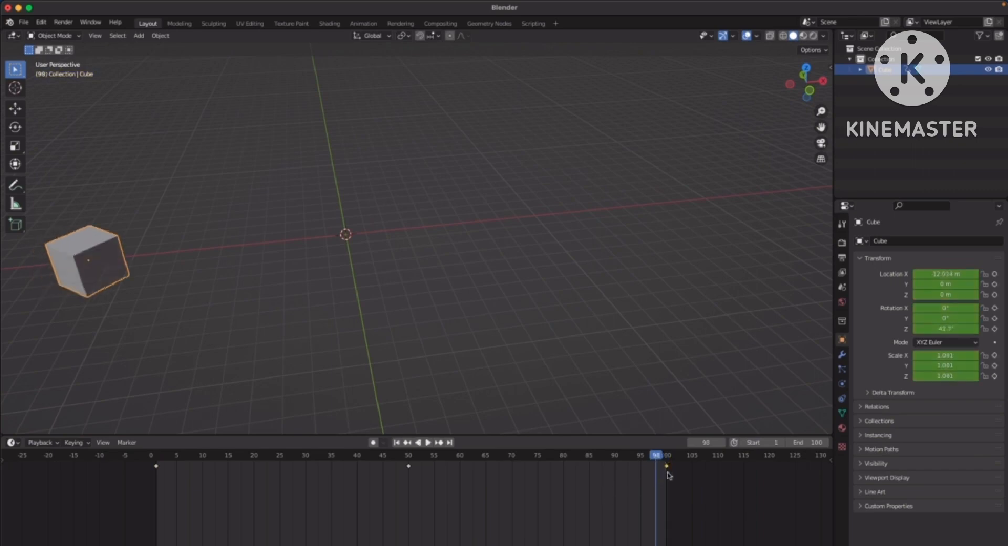
{"action": "key", "text": "shift+Left"}
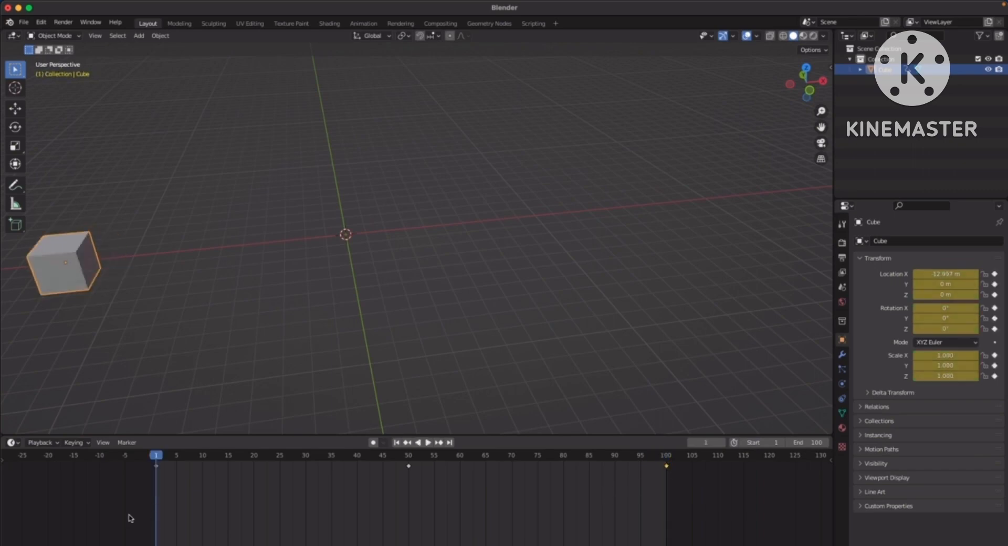
{"action": "key", "text": "space"}
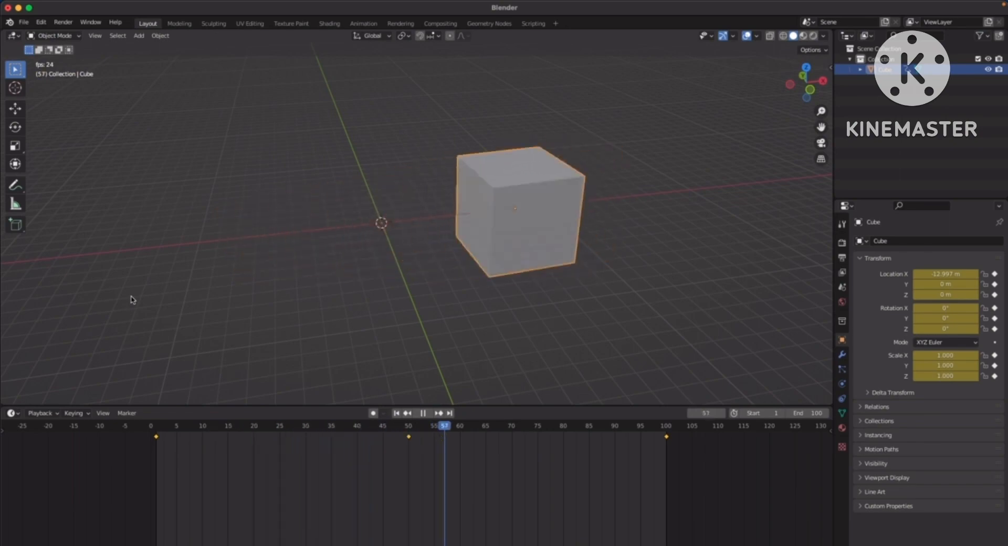
{"action": "key", "text": "Escape"}
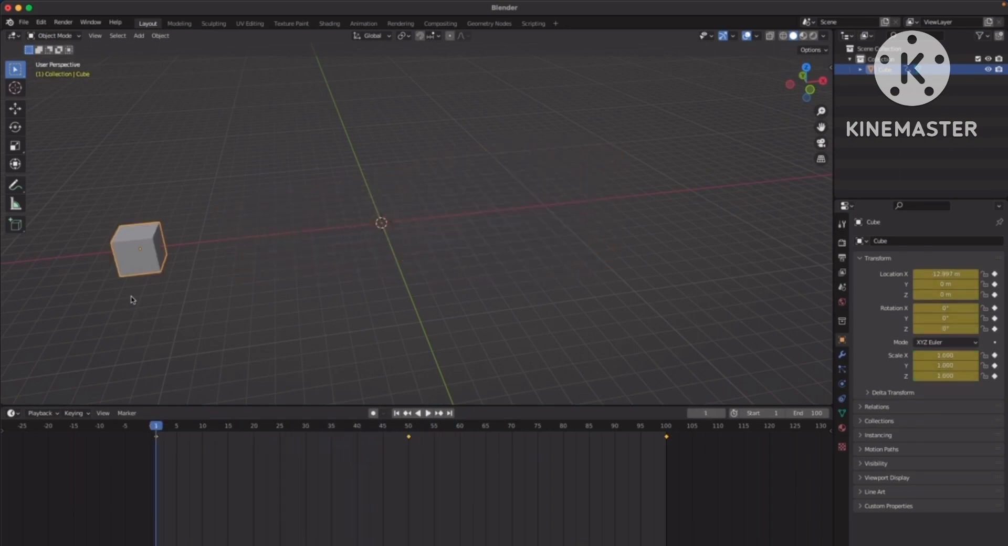
Examine the Default Interpolation options in the Animation preferences and close the preferences without changing them.
{"action": "left_click", "coordinate": [41, 22]}
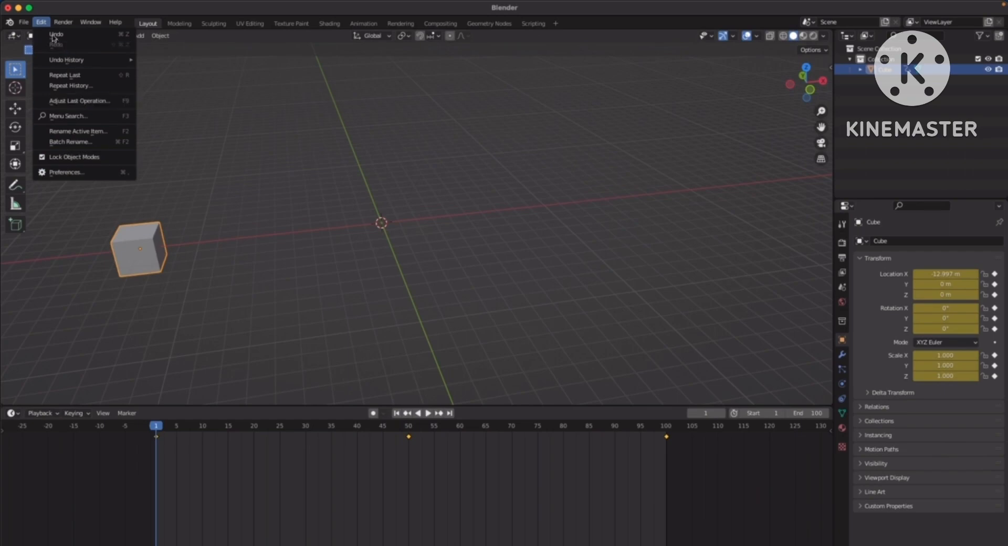
{"action": "left_click", "coordinate": [74, 172]}
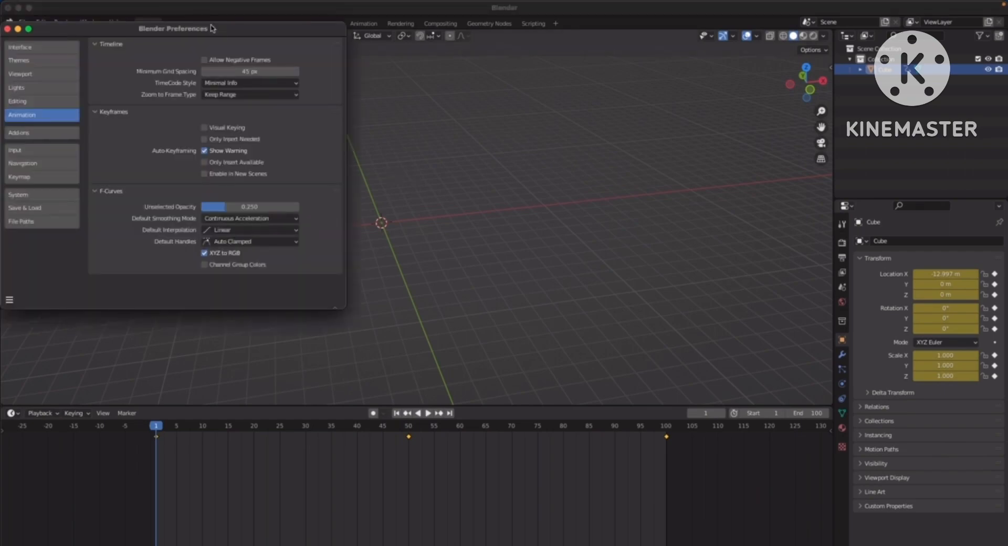
{"action": "left_click_drag", "start_coordinate": [215, 31], "coordinate": [475, 98]}
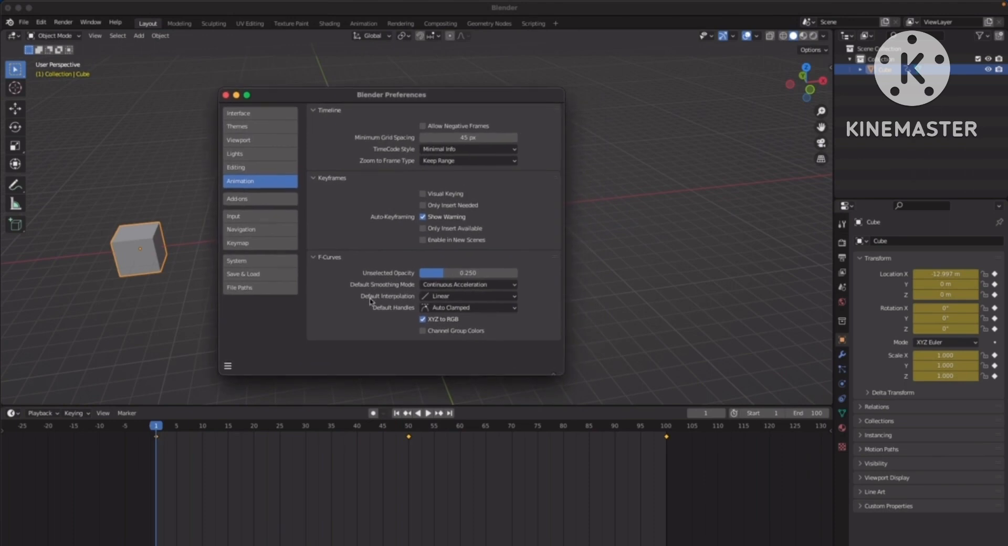
{"action": "left_click", "coordinate": [471, 297]}
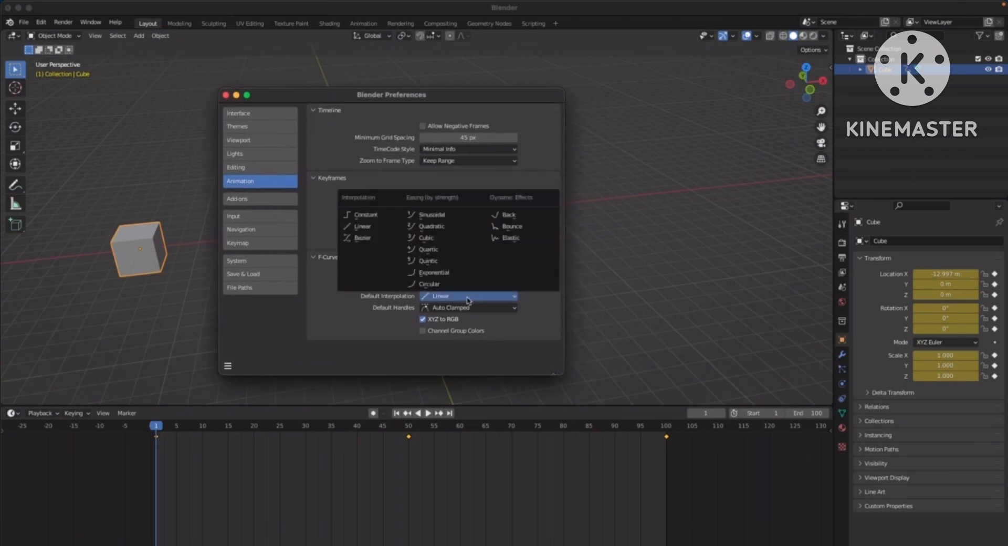
{"action": "left_click", "coordinate": [467, 299]}
{"action": "left_click", "coordinate": [467, 297]}
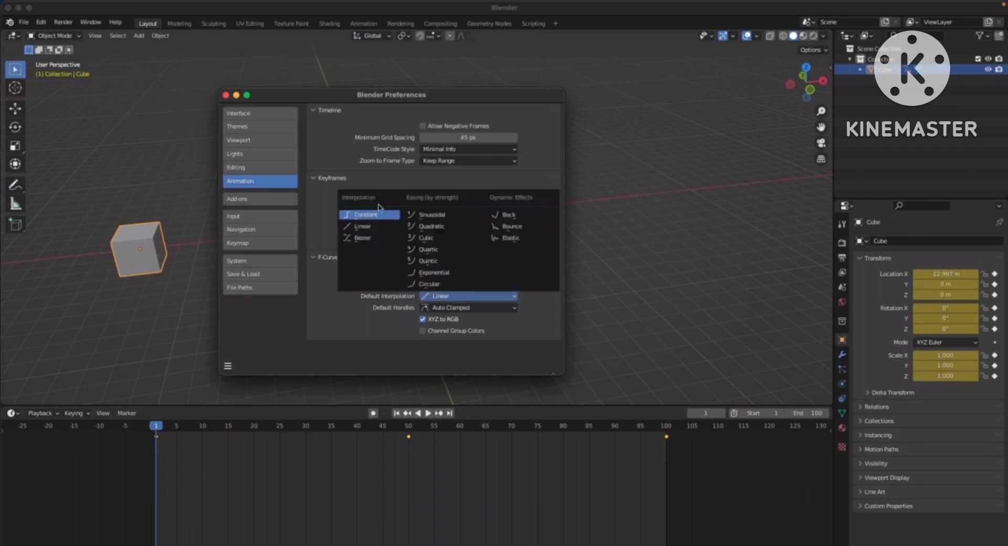
{"action": "left_click_drag", "start_coordinate": [377, 97], "coordinate": [370, 91]}
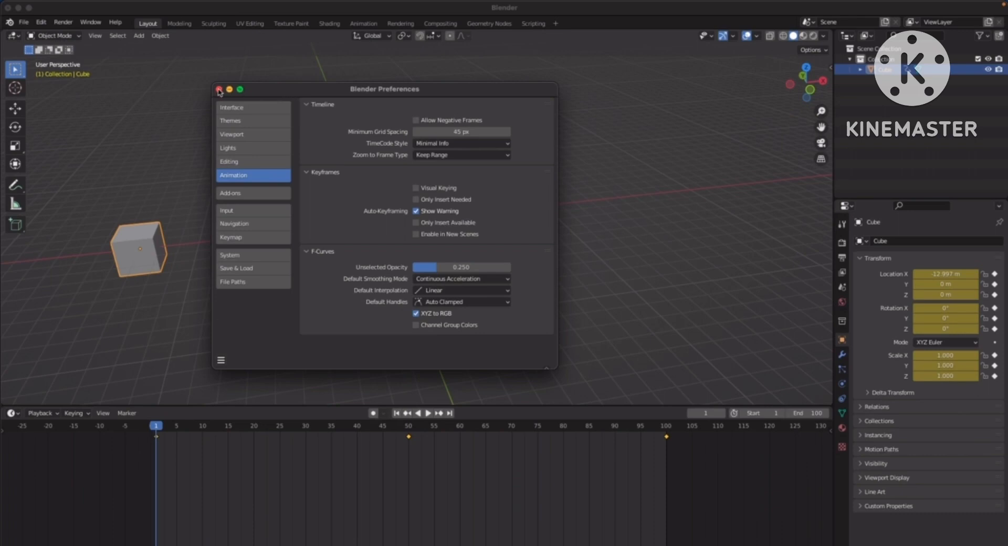
{"action": "left_click", "coordinate": [219, 90]}
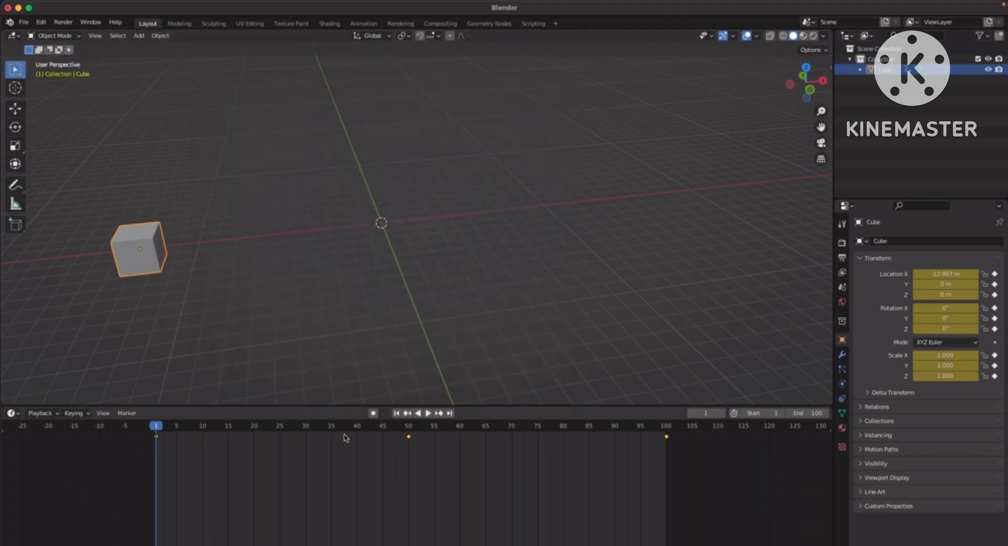
Play the animation to check the motion between the keyframes and return to frame 1.
{"action": "key", "text": "space"}
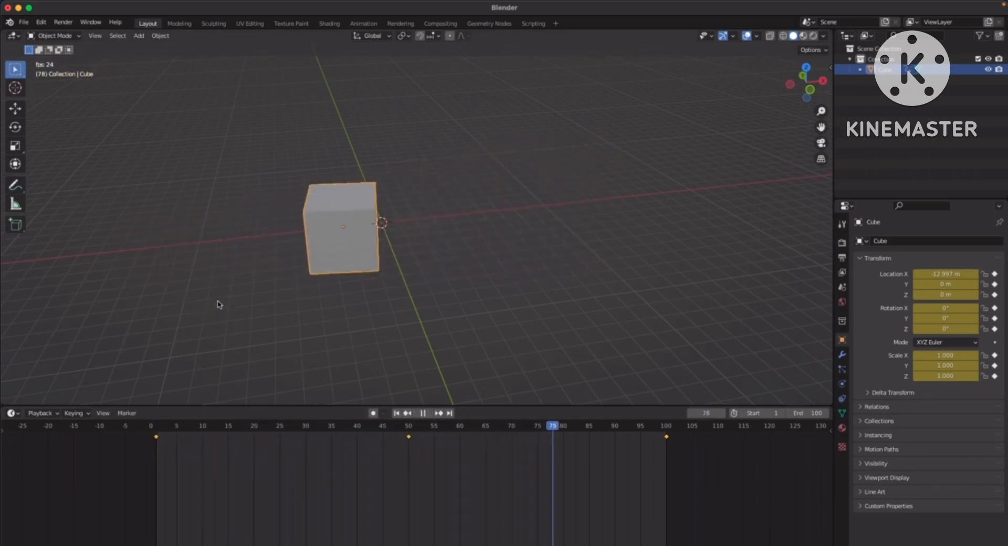
{"action": "key", "text": "space"}
{"action": "key", "text": "shift+Left"}
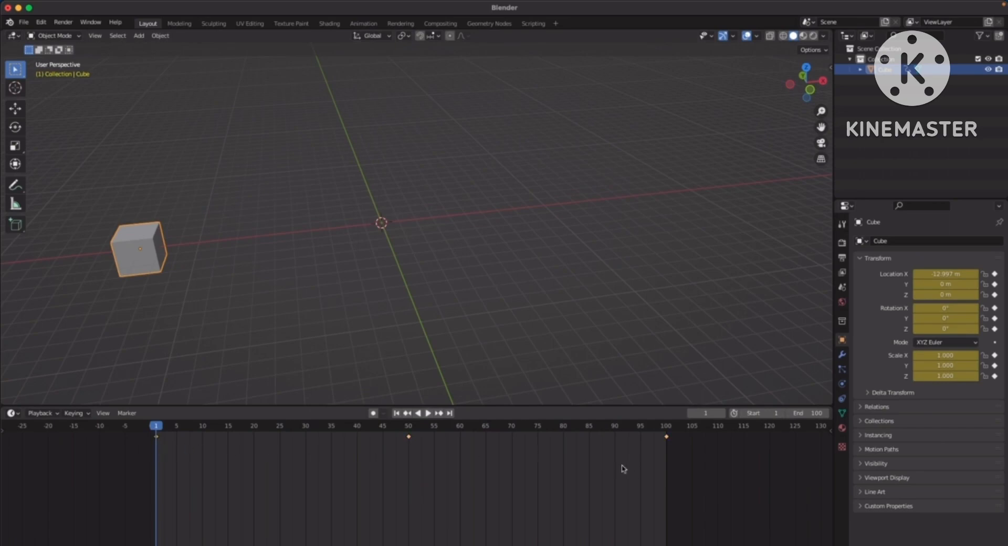
Set the interpolation mode of all the cube's keyframes to Bezier and play the animation to check the motion.
{"action": "left_click_drag", "start_coordinate": [694, 475], "coordinate": [142, 422]}
{"action": "right_click", "coordinate": [418, 460]}
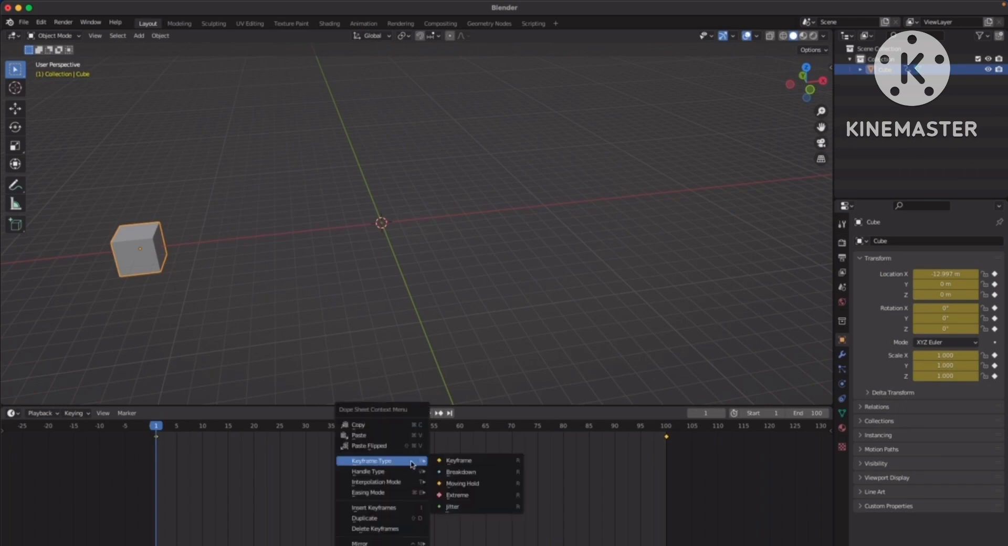
{"action": "mouse_move", "coordinate": [369, 488]}
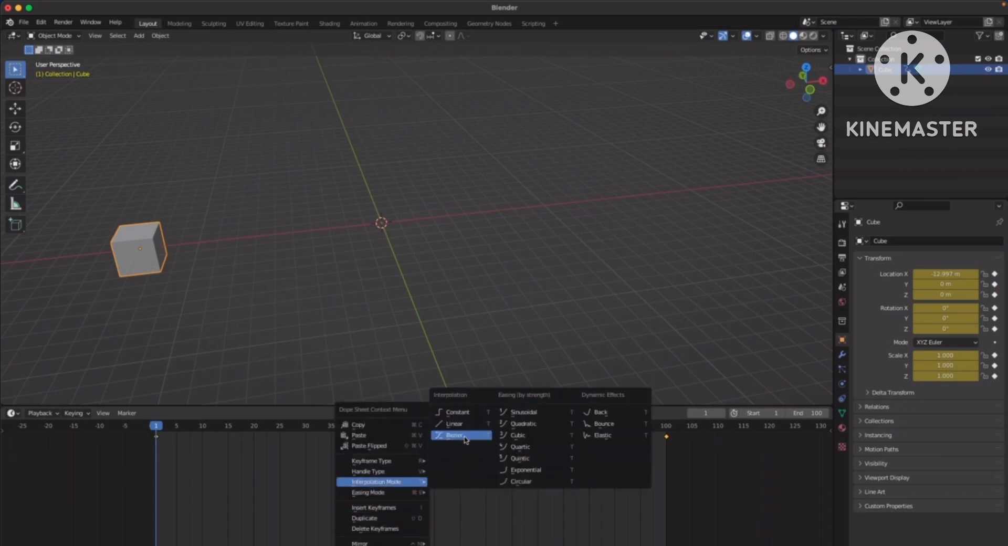
{"action": "left_click", "coordinate": [467, 437]}
{"action": "key", "text": "space"}
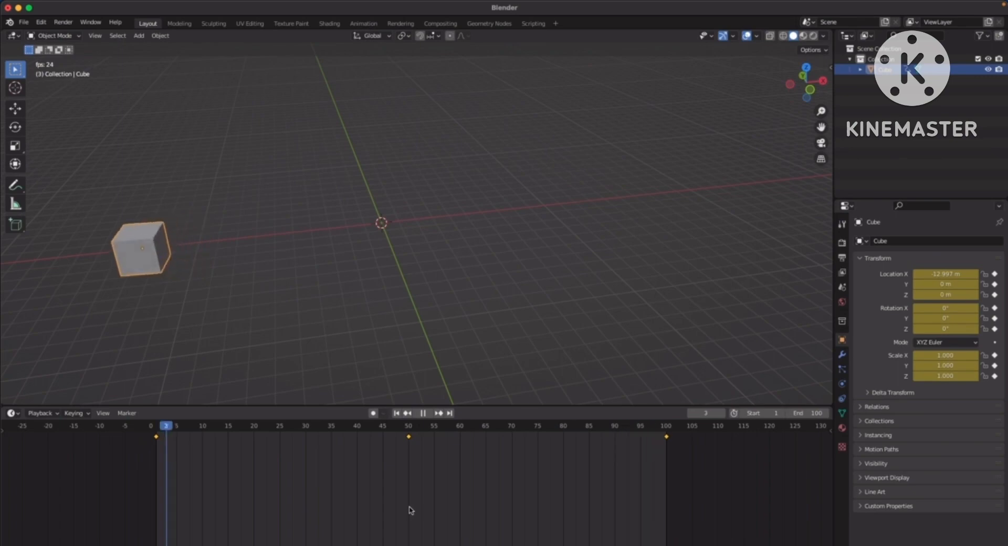
{"action": "key", "text": "space"}
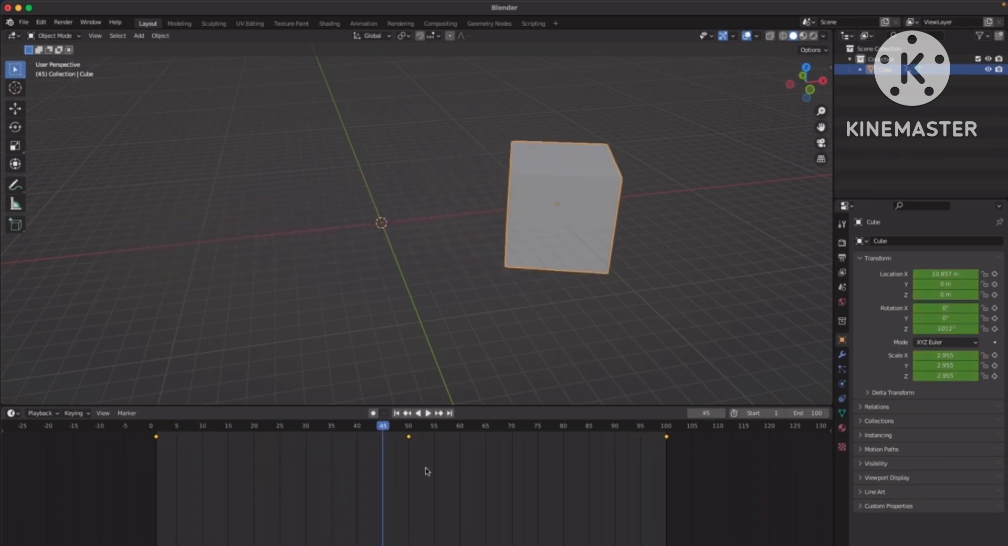
Switch the Timeline to the Graph Editor and inspect the X Location curve around its keyframe at frame 50.
{"action": "left_click", "coordinate": [13, 414]}
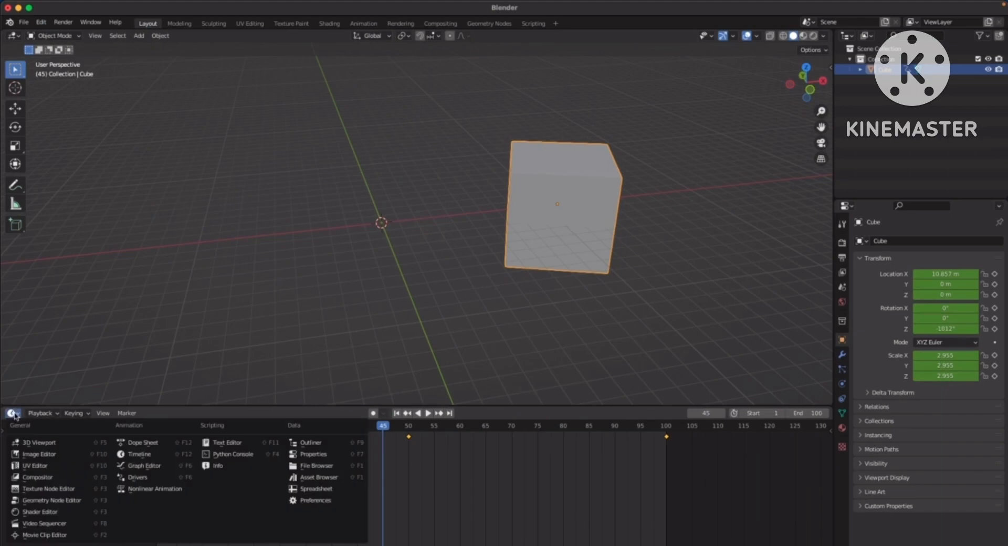
{"action": "left_click", "coordinate": [146, 466]}
{"action": "left_click", "coordinate": [472, 461]}
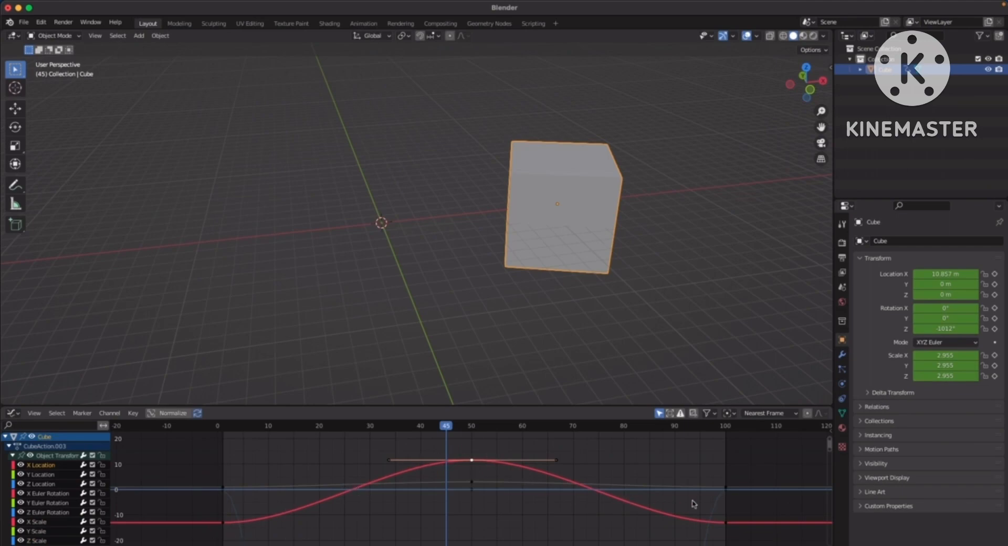
{"action": "left_click", "coordinate": [720, 503]}
Try moving the left handle of the X Location keyframe at frame 50, and switch back to the Timeline.
{"action": "left_click", "coordinate": [472, 460]}
{"action": "left_click", "coordinate": [389, 462]}
{"action": "key", "text": "g"}
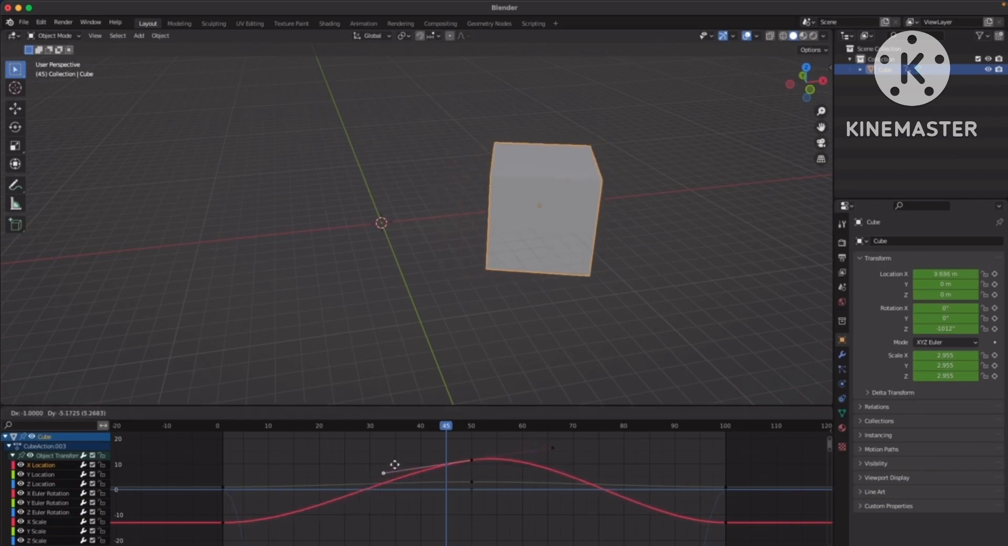
{"action": "left_click", "coordinate": [389, 460]}
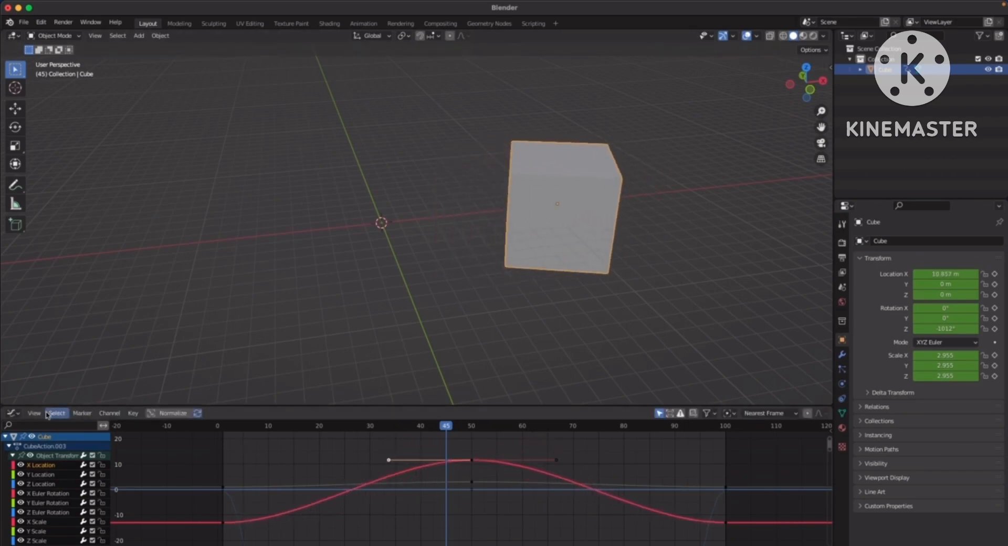
{"action": "left_click", "coordinate": [13, 412]}
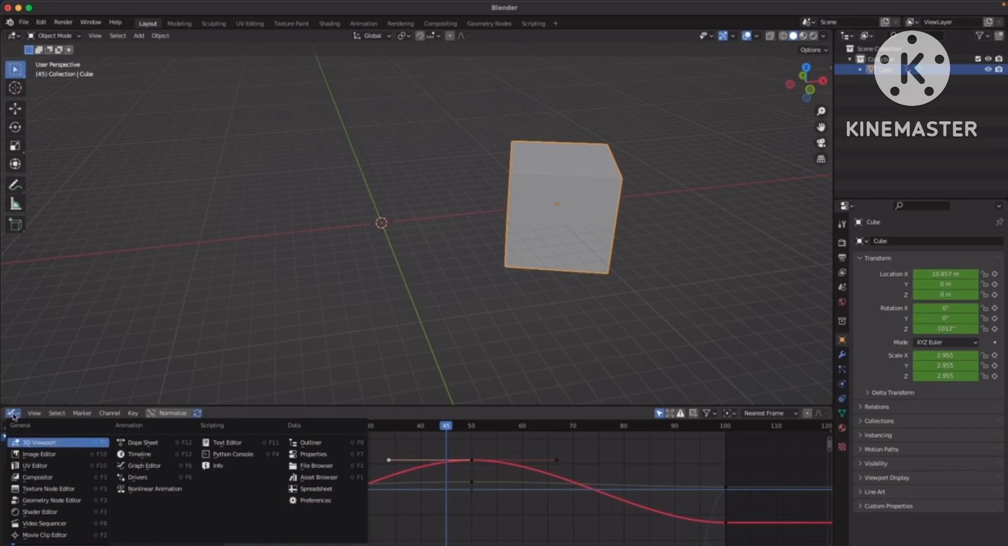
{"action": "left_click", "coordinate": [154, 456]}
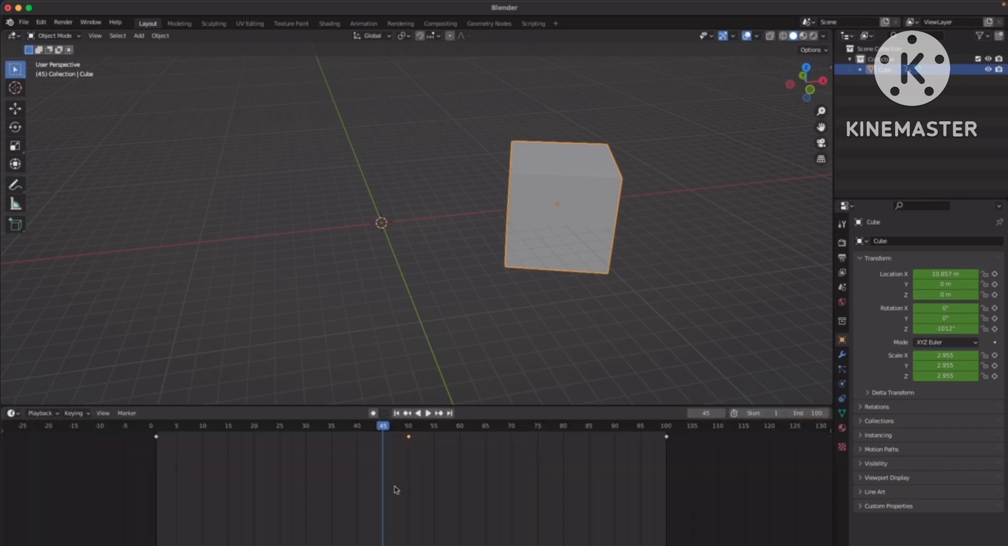
Play the Bezier-interpolated animation from frame 1 through to frame 100 and go back to the start.
{"action": "key", "text": "shift+Left"}
{"action": "key", "text": "space"}
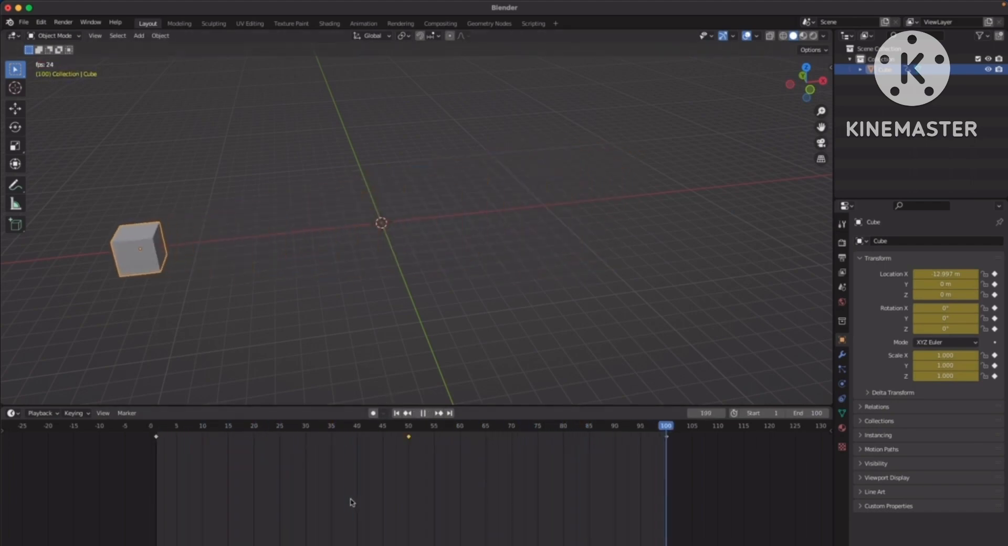
{"action": "key", "text": "Escape"}
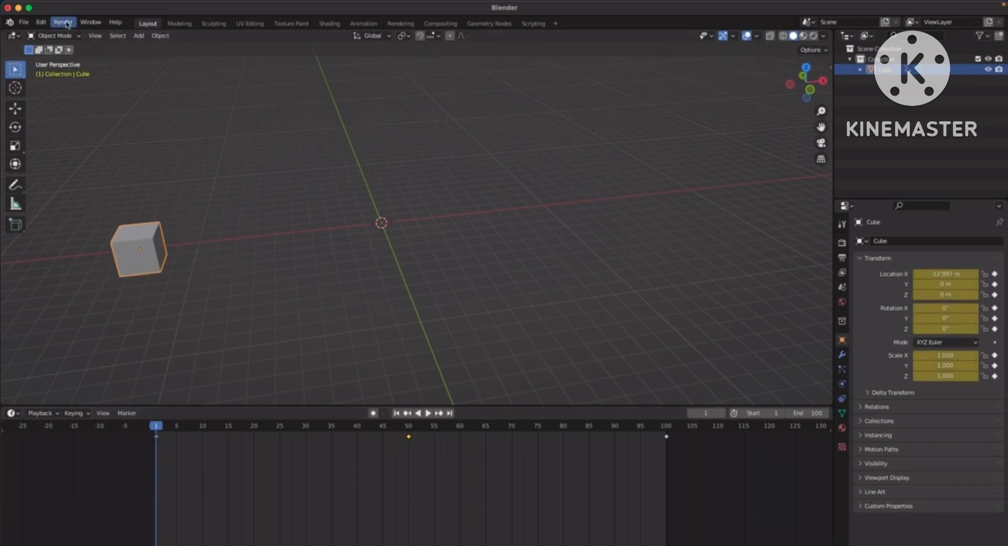
Check the Default Interpolation setting in the Animation preferences again and close the preferences.
{"action": "left_click", "coordinate": [41, 22]}
{"action": "left_click", "coordinate": [76, 173]}
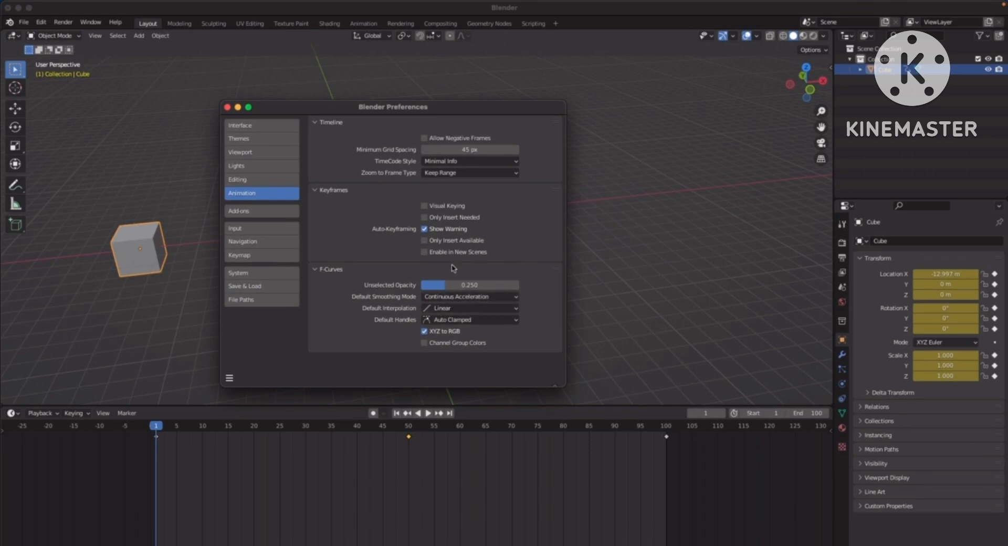
{"action": "left_click", "coordinate": [227, 107]}
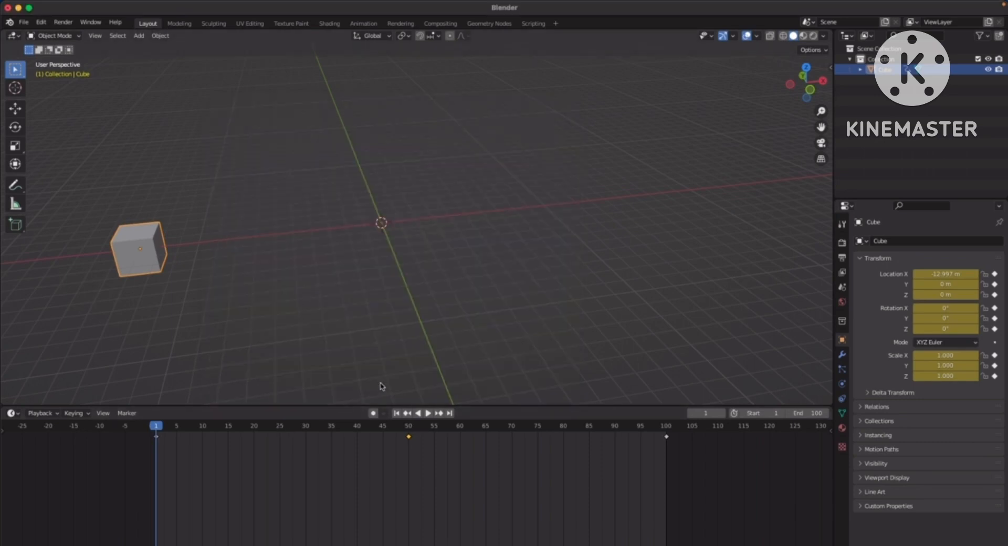
Replay the animation past frame 50, stop it and return to frame 1.
{"action": "key", "text": "space"}
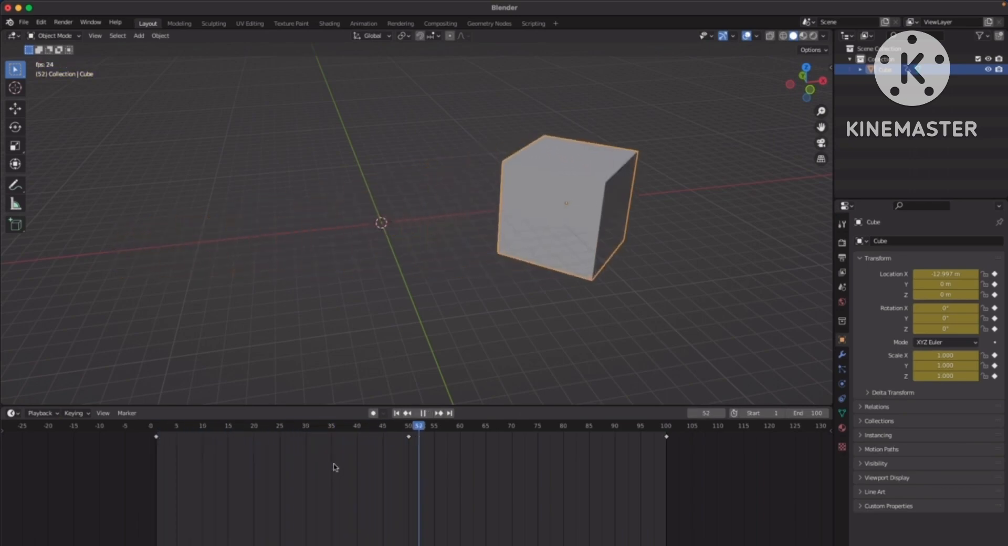
{"action": "key", "text": "space"}
{"action": "key", "text": "shift+Left"}
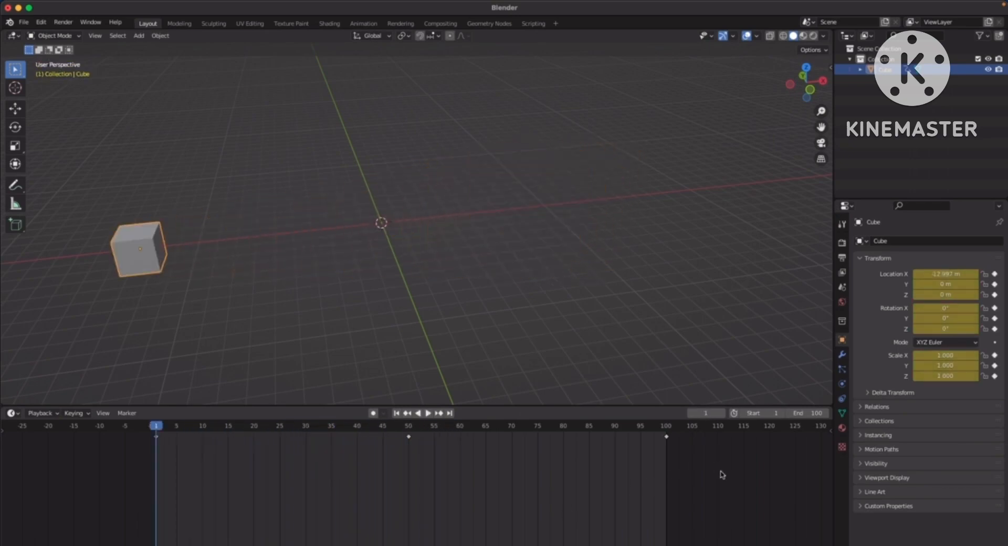
Set the interpolation mode of all the cube's keyframes at frames 1, 50 and 100 to Linear.
{"action": "left_click_drag", "start_coordinate": [710, 478], "coordinate": [120, 428]}
{"action": "right_click", "coordinate": [399, 455]}
{"action": "mouse_move", "coordinate": [395, 456]}
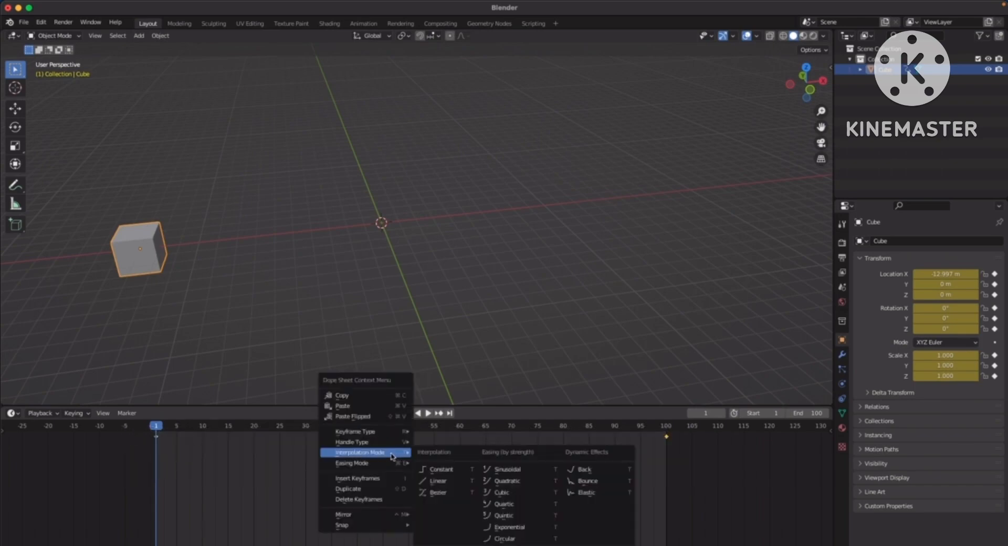
{"action": "left_click", "coordinate": [447, 482]}
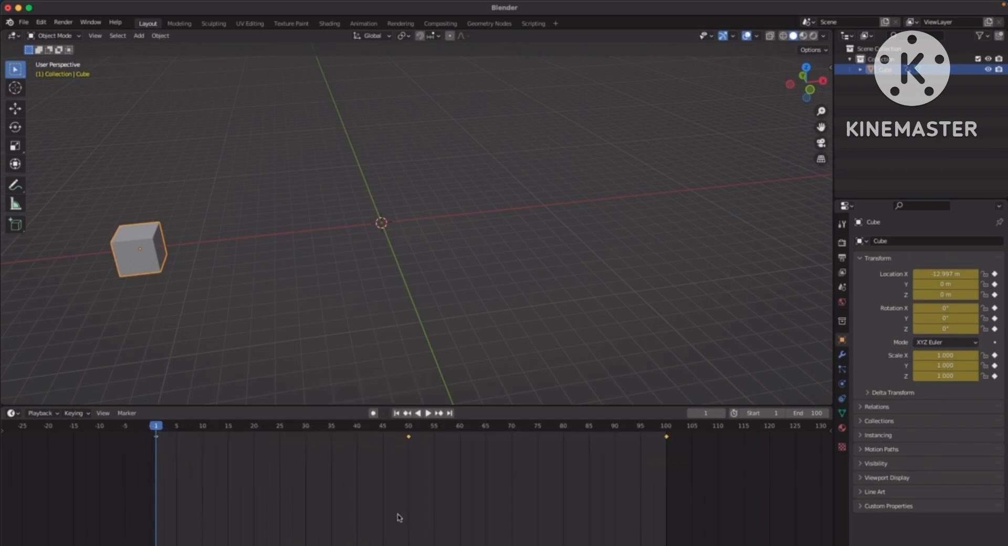
Play the cube's animation with Linear interpolation, stop it and return to frame 1.
{"action": "key", "text": "space"}
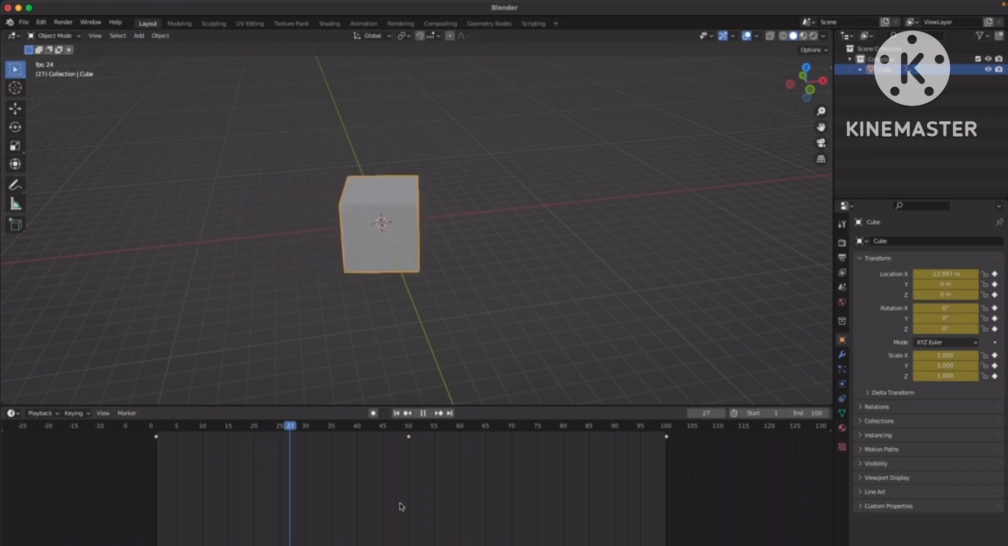
{"action": "key", "text": "Escape"}
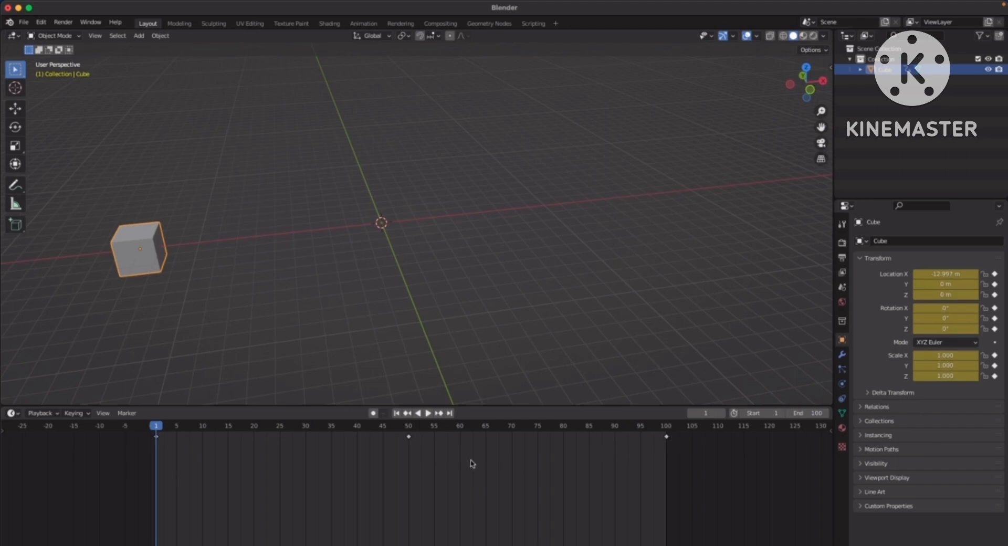
Set the interpolation mode of all the cube's keyframes back to Bezier and play the animation, stopping at frame 100.
{"action": "left_click_drag", "start_coordinate": [384, 485], "coordinate": [692, 428]}
{"action": "right_click", "coordinate": [542, 459]}
{"action": "mouse_move", "coordinate": [543, 460]}
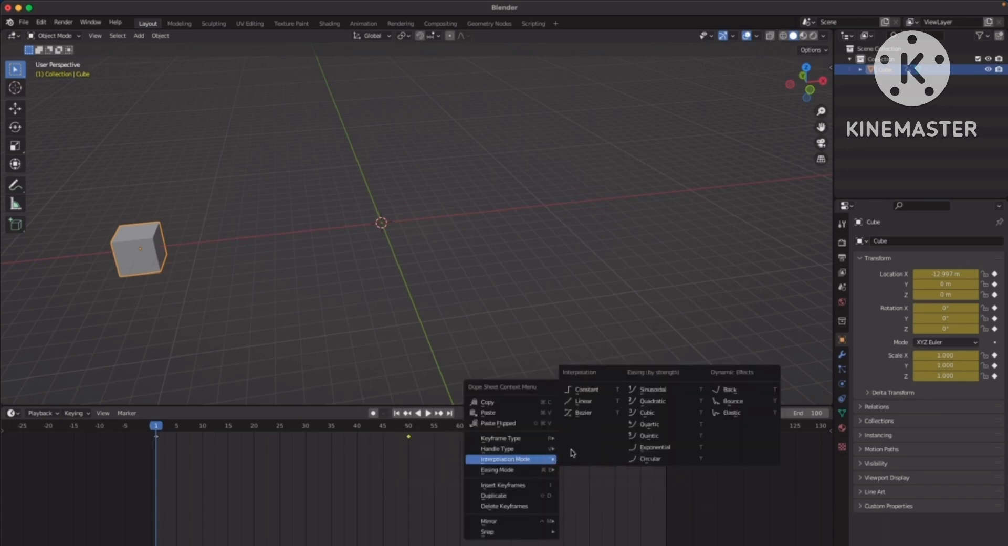
{"action": "left_click", "coordinate": [585, 413]}
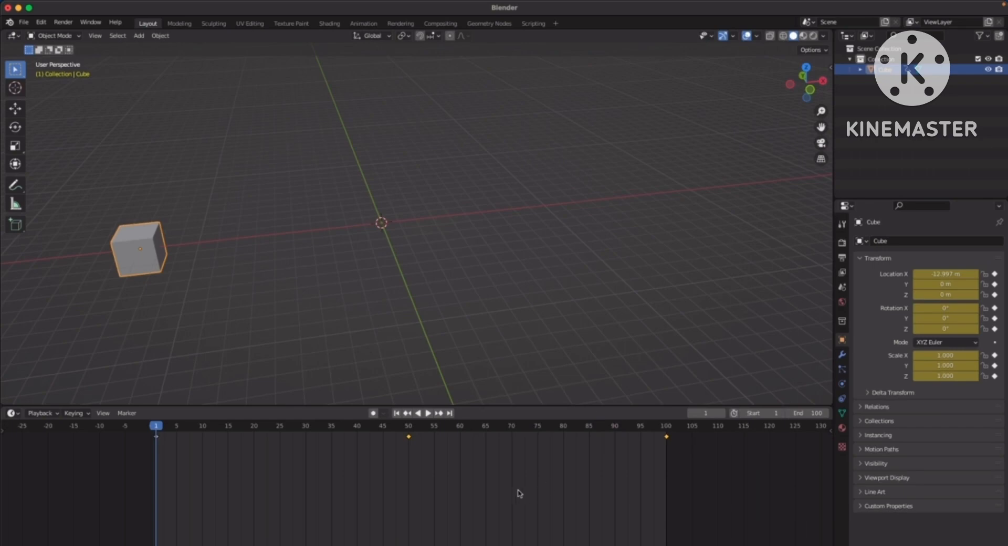
{"action": "key", "text": "space"}
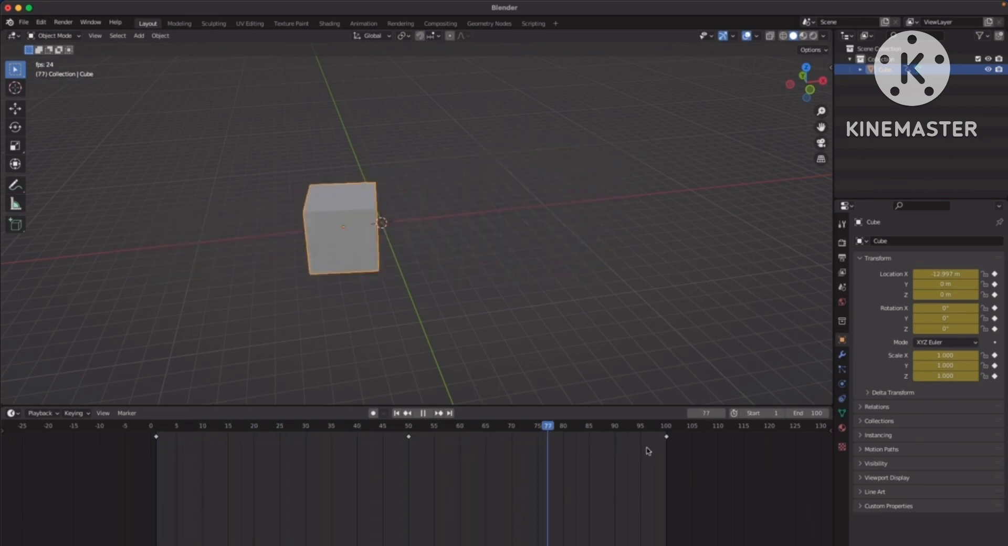
{"action": "key", "text": "space"}
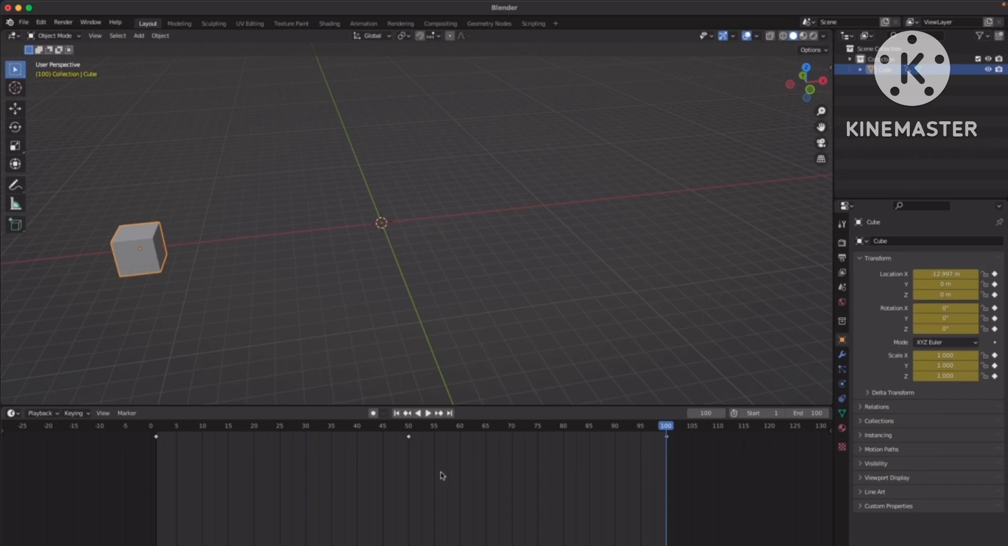
Select all the cube's keyframes and scale their timing closer together around the current frame set at 50.
{"action": "left_click_drag", "start_coordinate": [688, 490], "coordinate": [140, 432]}
{"action": "key", "text": "s"}
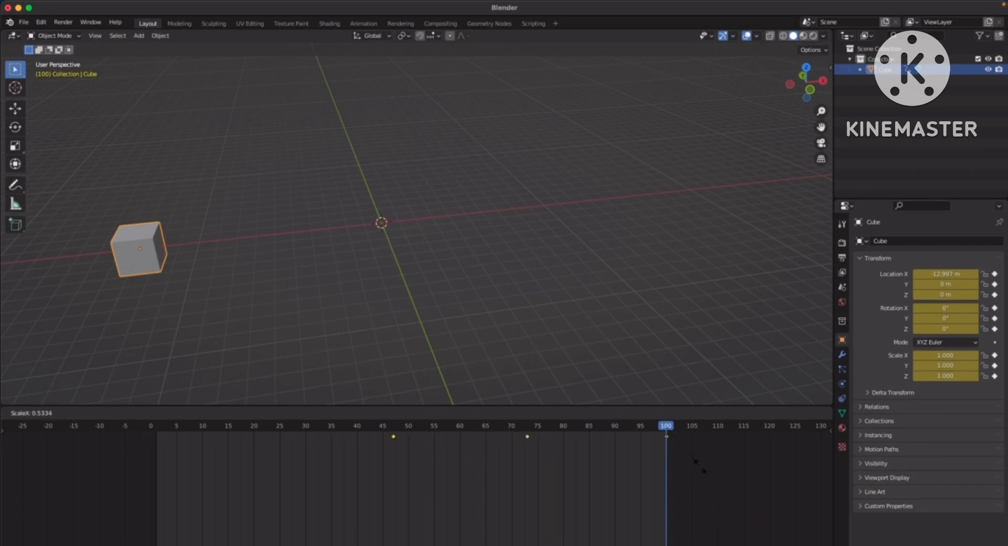
{"action": "key", "text": "Escape"}
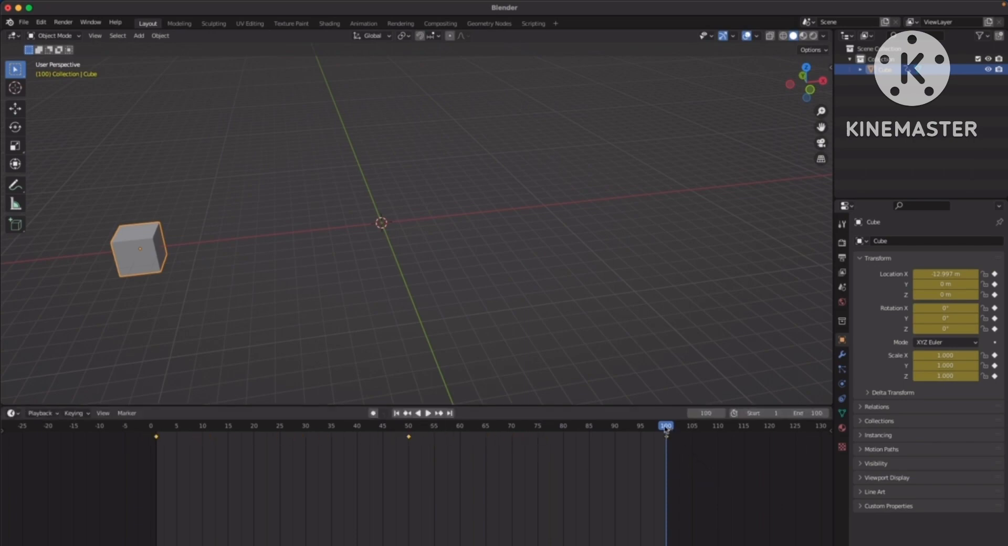
{"action": "left_click_drag", "start_coordinate": [666, 429], "coordinate": [409, 435]}
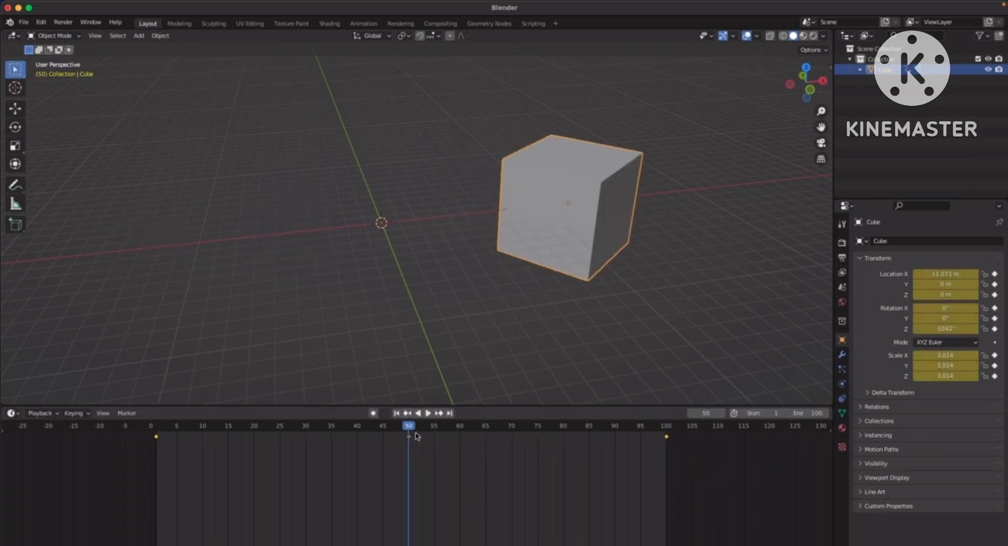
{"action": "key", "text": "s"}
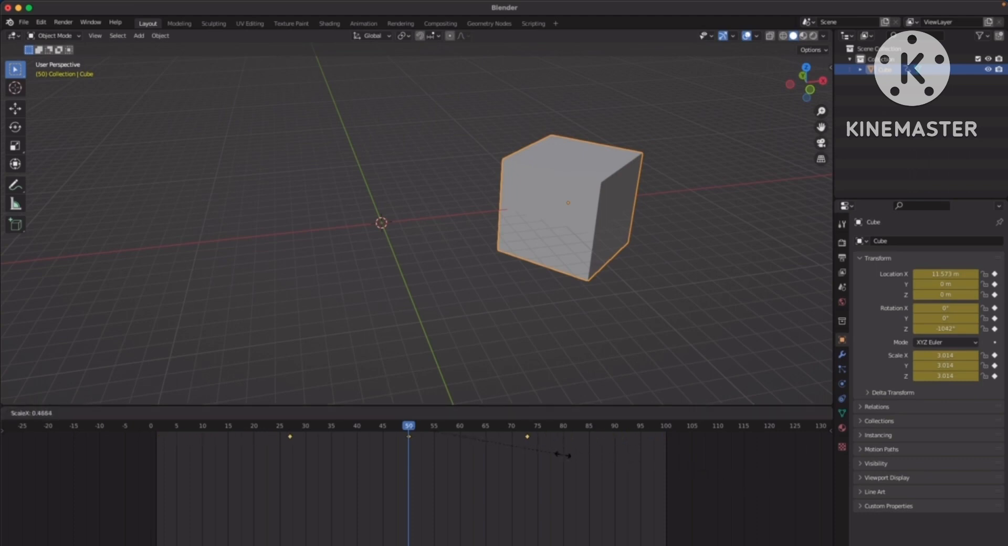